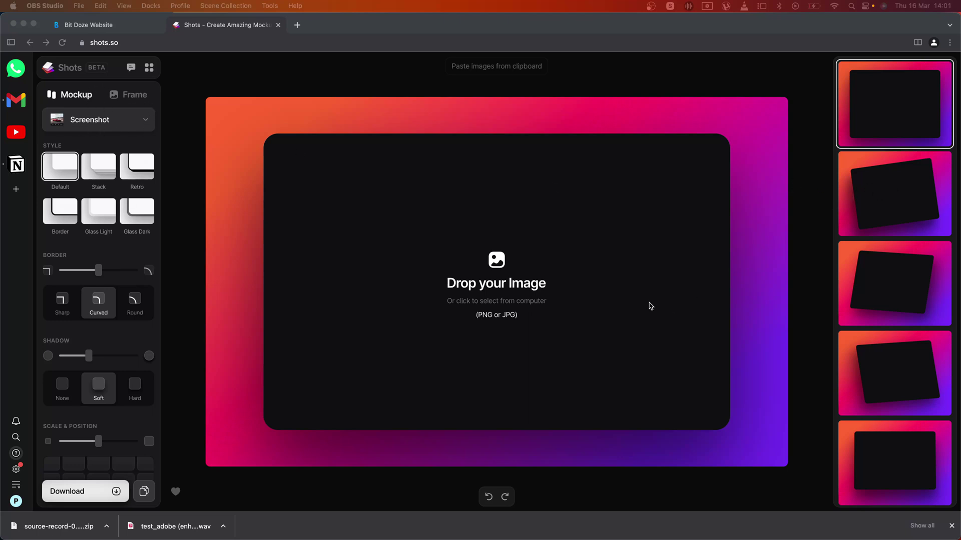
Load SCR-20230316-mlua.png from the Desktop into the Shots mockup
left_click(500, 254)
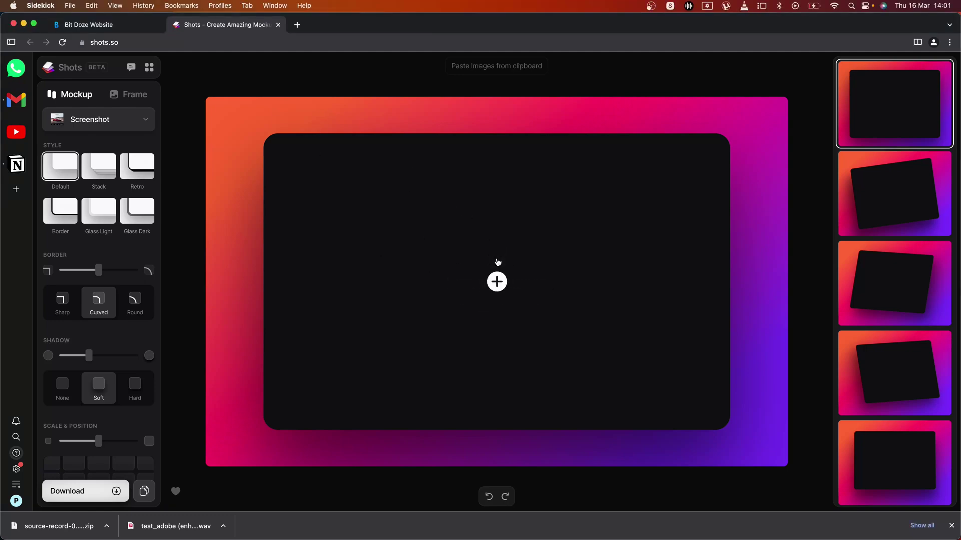
left_click(498, 262)
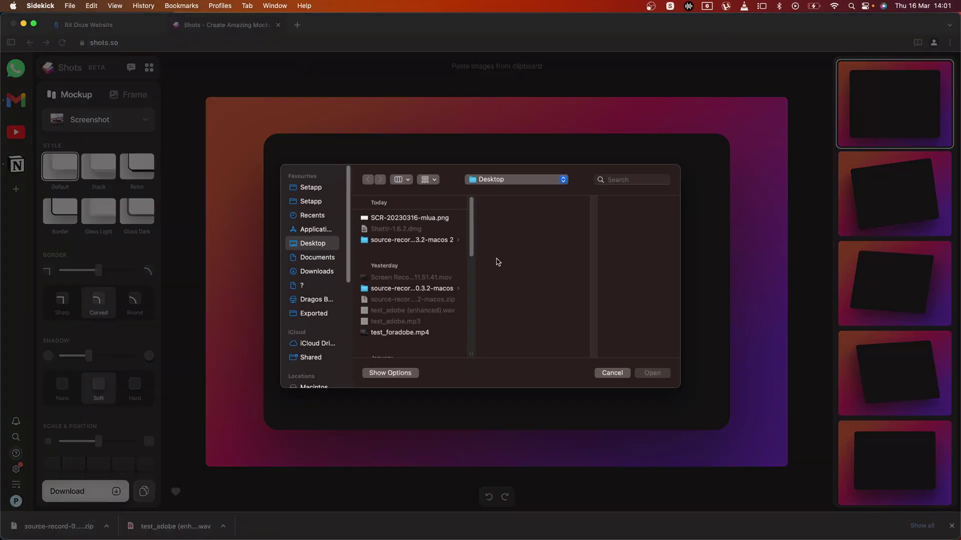
left_click(439, 223)
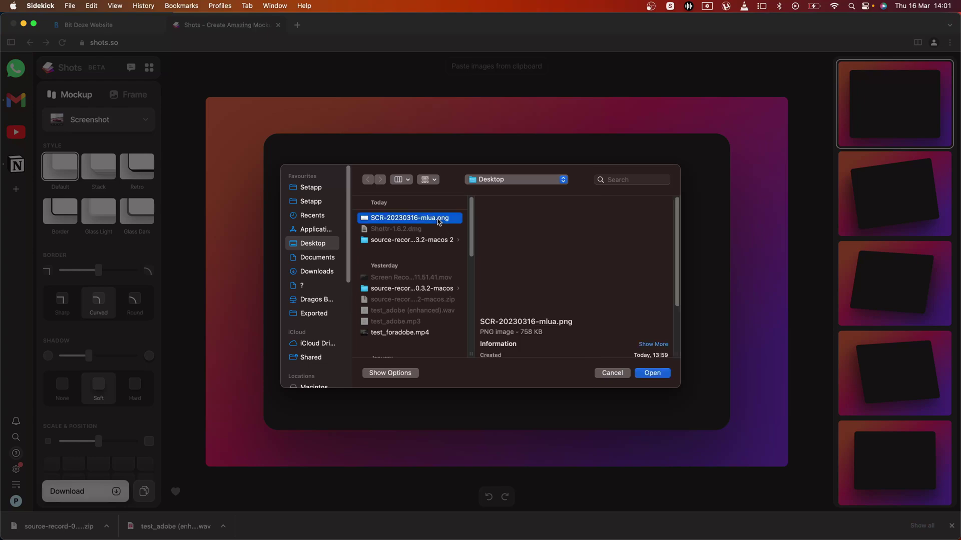
left_click(655, 375)
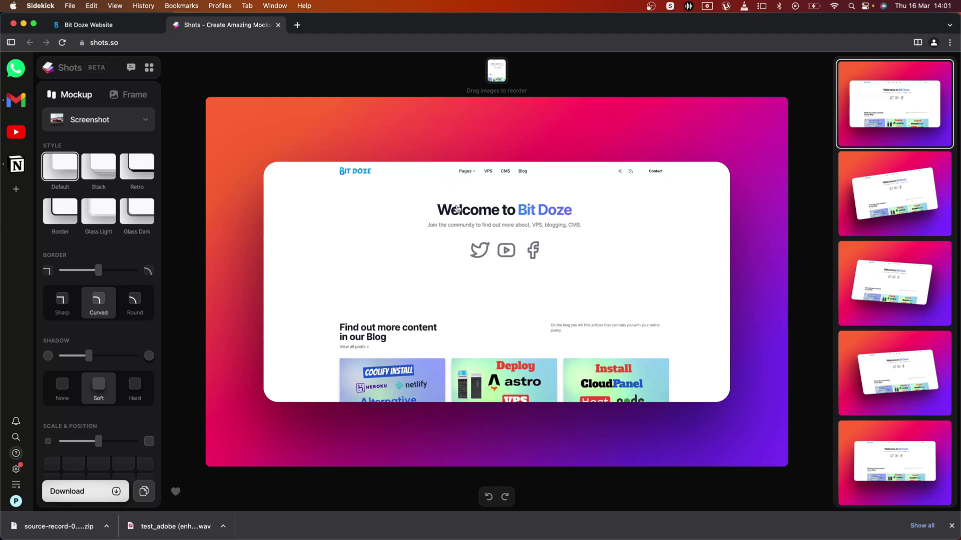
Try the layout presets and settle on the large angled layout running off the lower edge
left_click(889, 214)
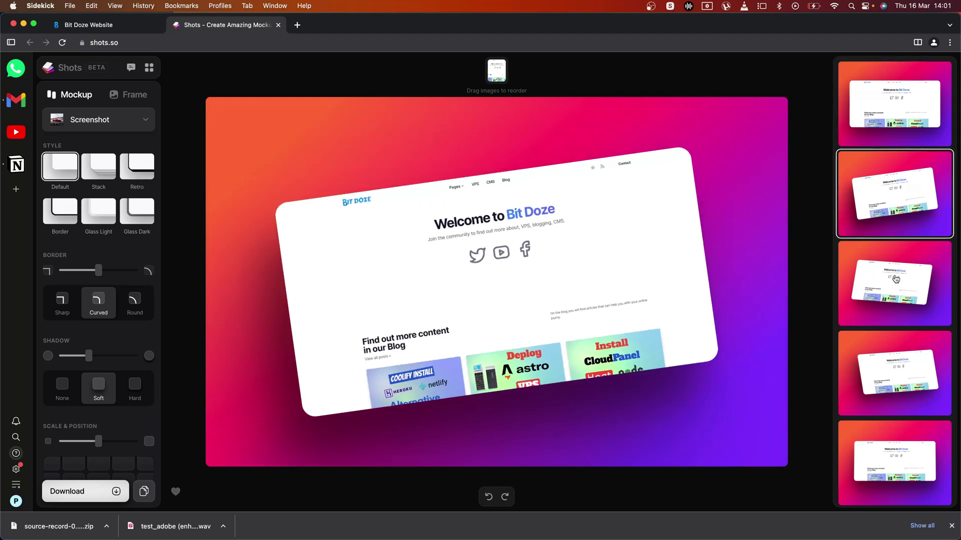
left_click(895, 279)
left_click(900, 359)
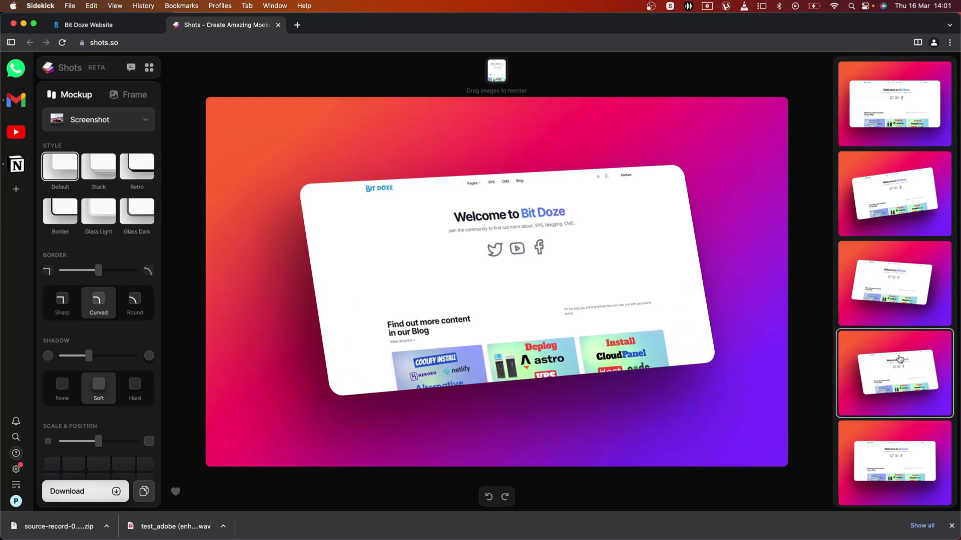
scroll(890, 399, "down", 2)
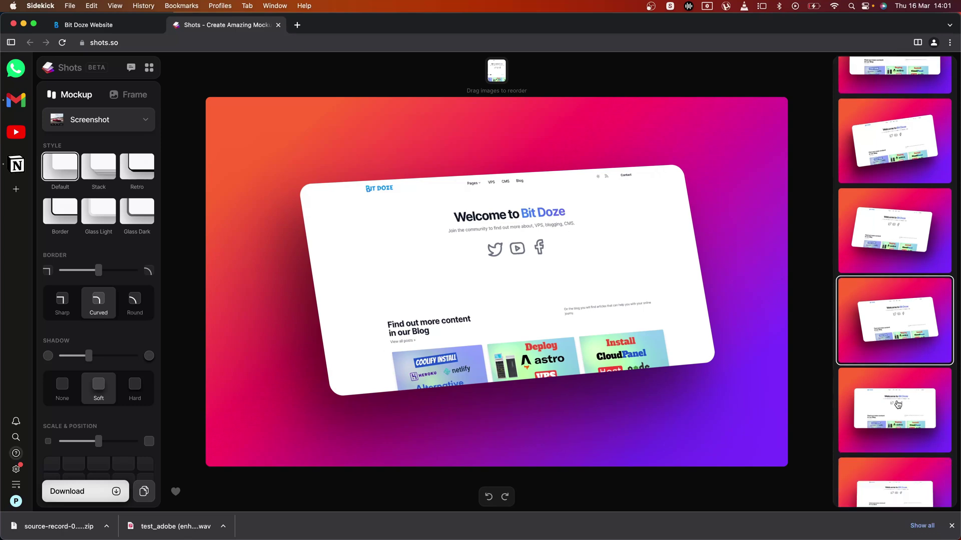
left_click(899, 403)
scroll(899, 403, "down", 2)
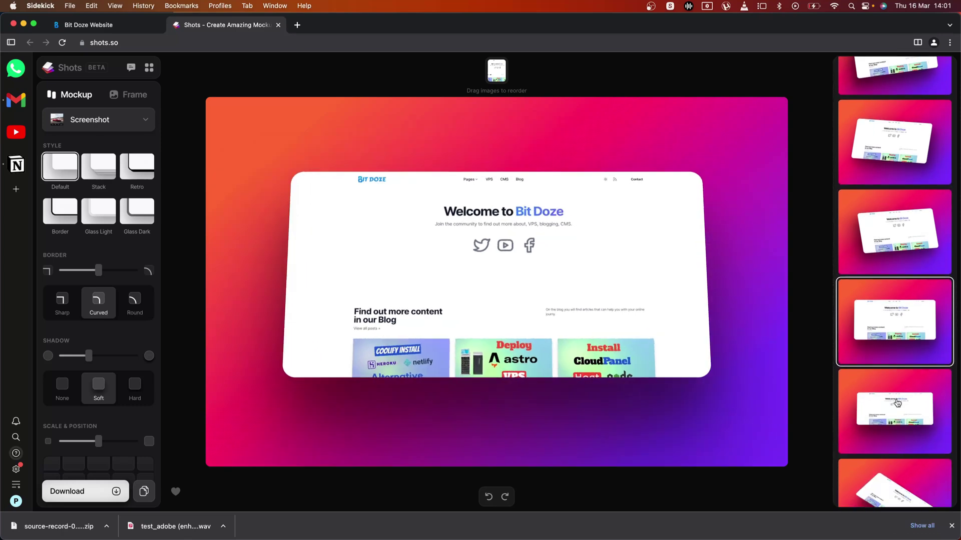
left_click(897, 402)
scroll(897, 403, "down", 3)
left_click(897, 414)
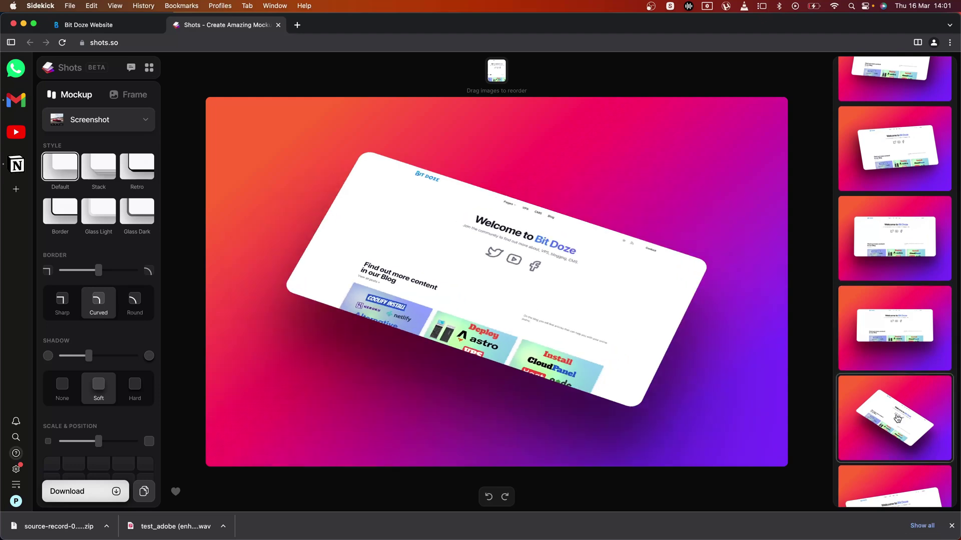
scroll(897, 414, "down", 1)
left_click(901, 444)
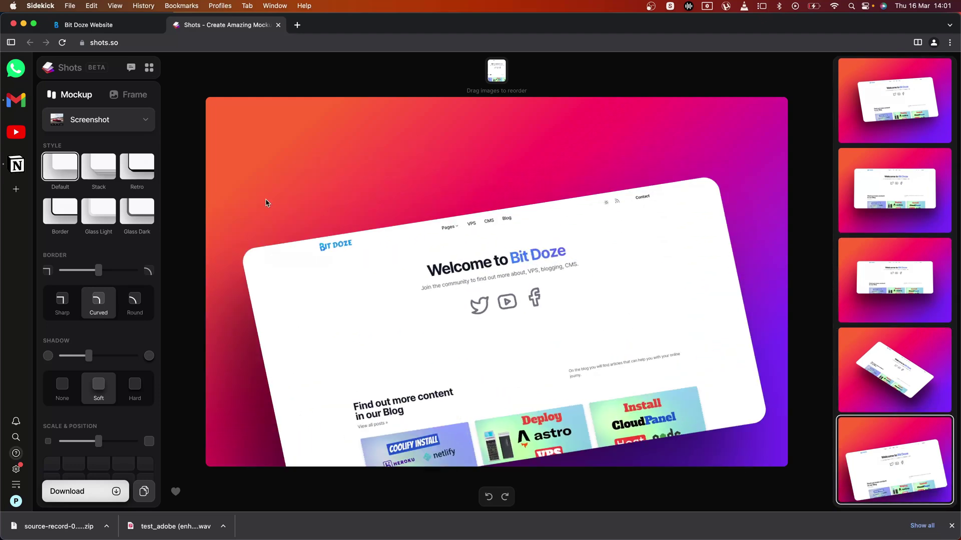
Try Stack, Retro, Border and Glass Light styles, dismissing a stray file dialog, then choose Glass Dark
left_click(102, 169)
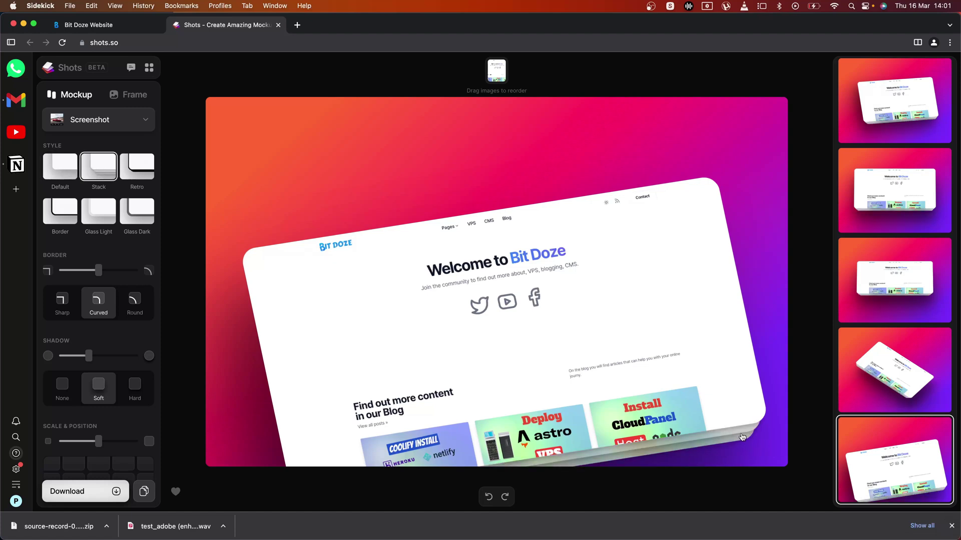
left_click(124, 170)
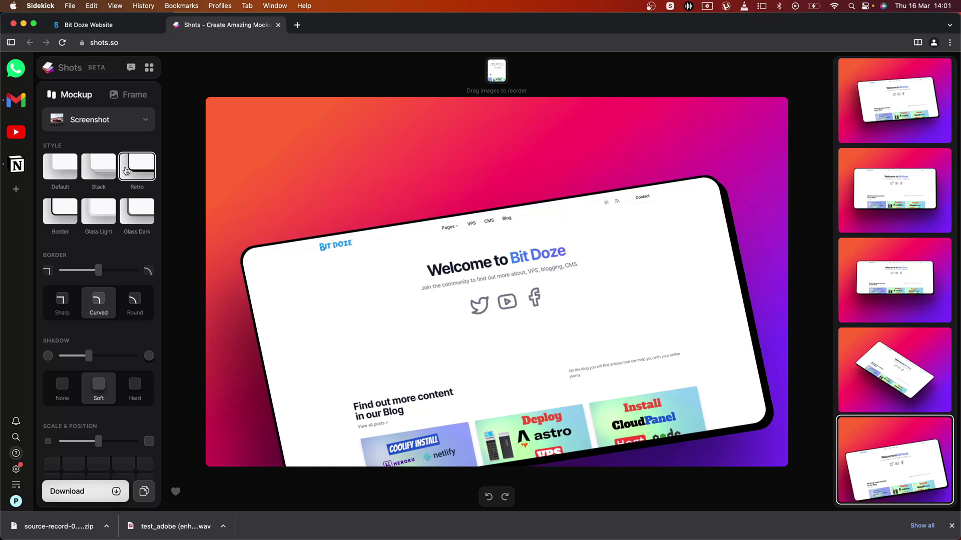
left_click(720, 341)
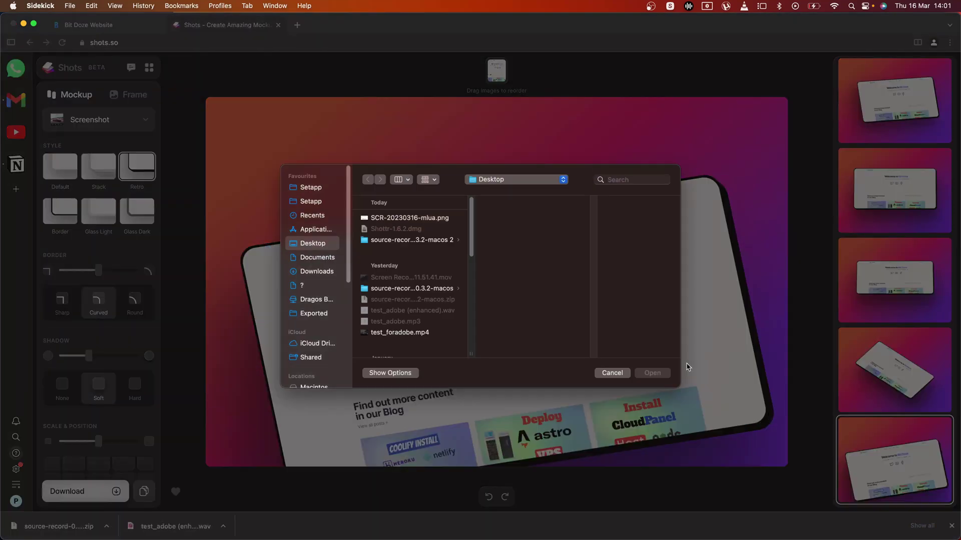
left_click(611, 373)
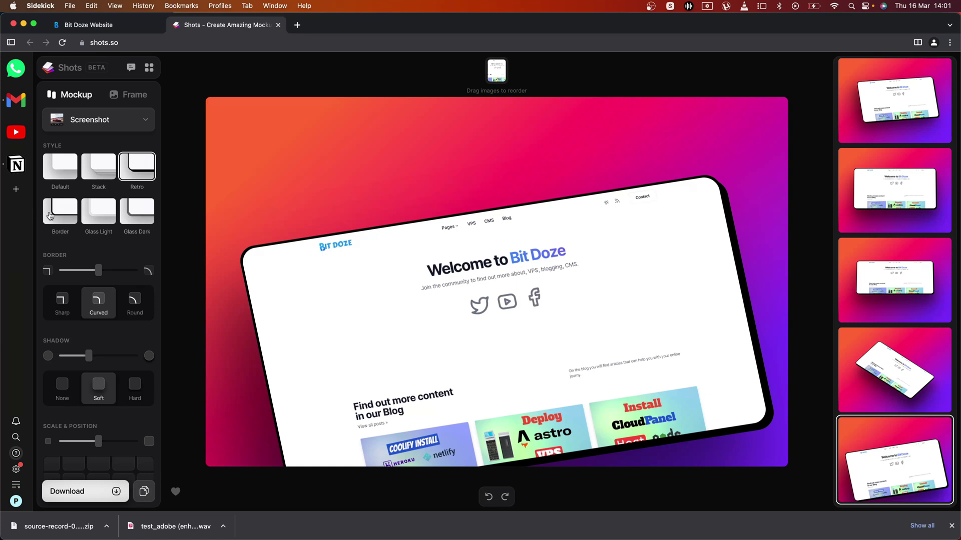
left_click(78, 212)
left_click(90, 214)
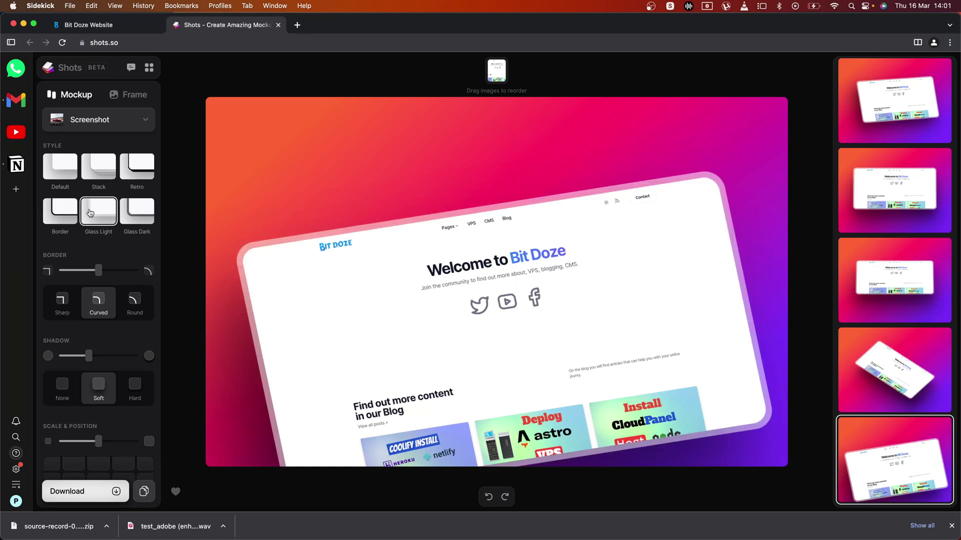
left_click(146, 217)
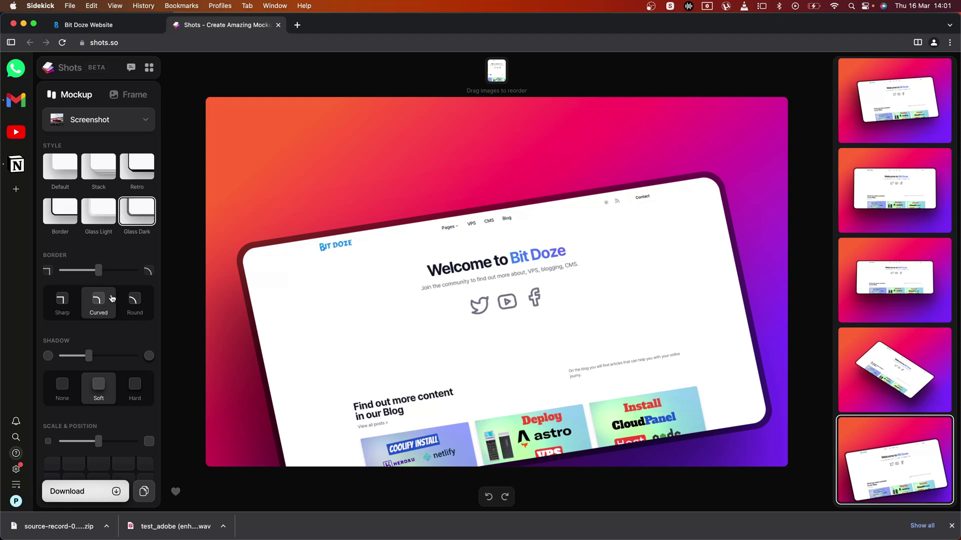
Shift the mockup with the Scale & Position grid cells, then slide it left on the X slider
scroll(126, 384, "down", 5)
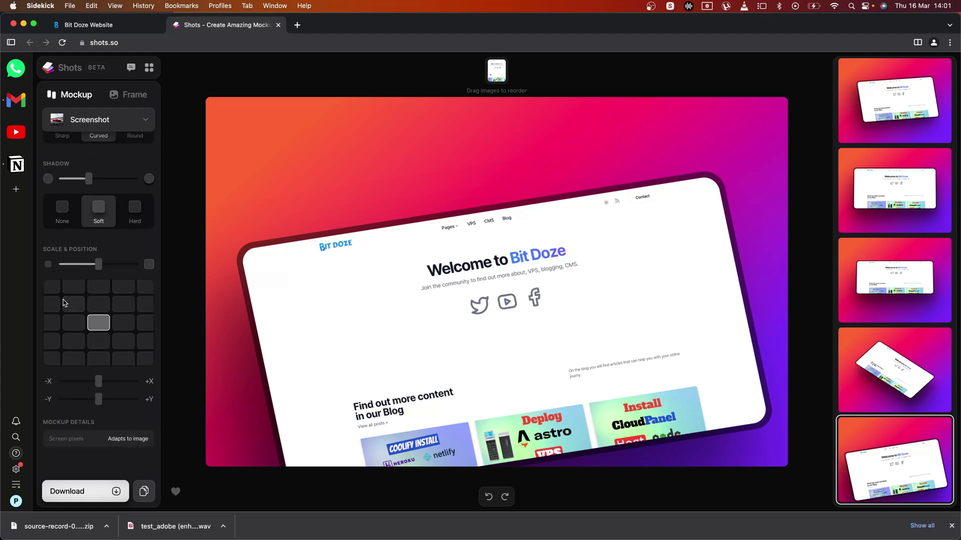
left_click(73, 305)
left_click(98, 310)
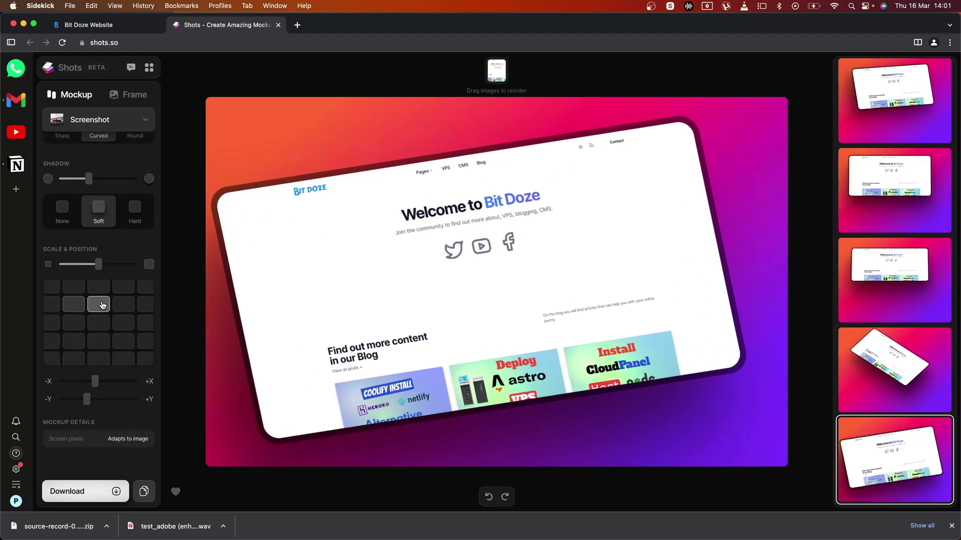
left_click(144, 289)
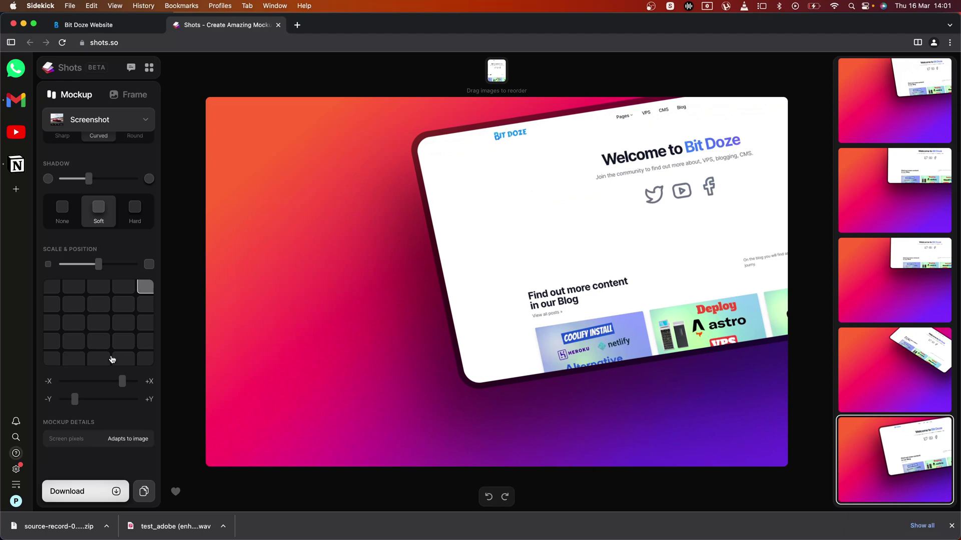
left_click_drag(122, 383, 97, 383)
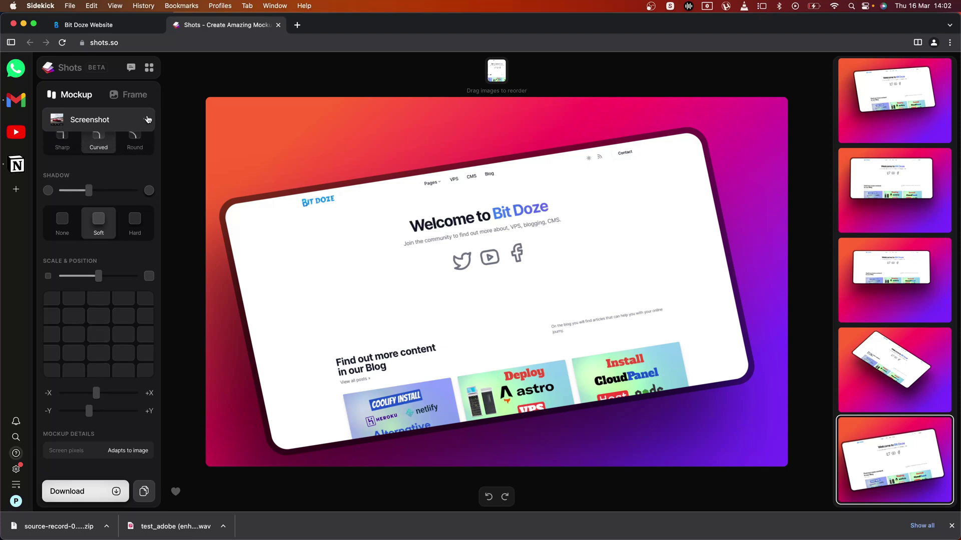
Switch the mockup to a browser window with a dark Chrome-style bar
left_click(146, 119)
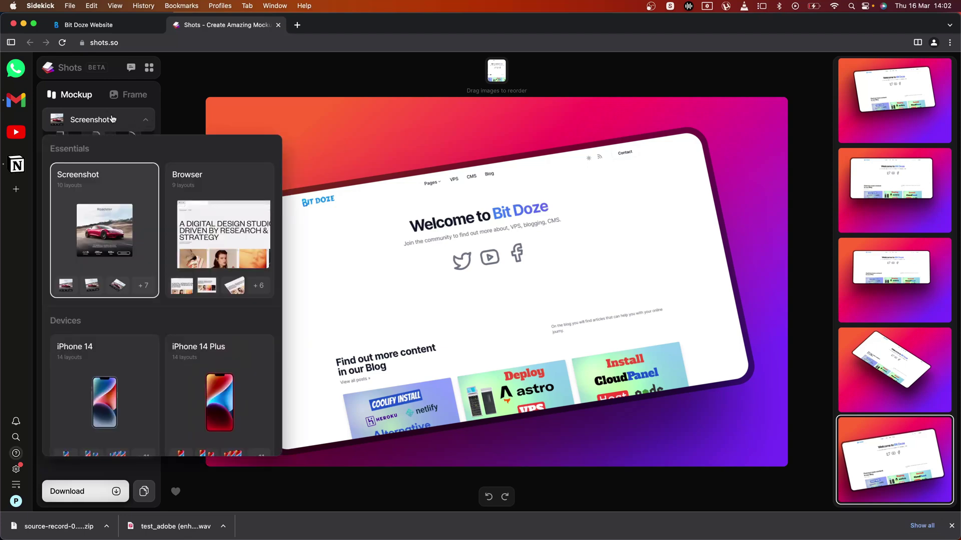
left_click(215, 207)
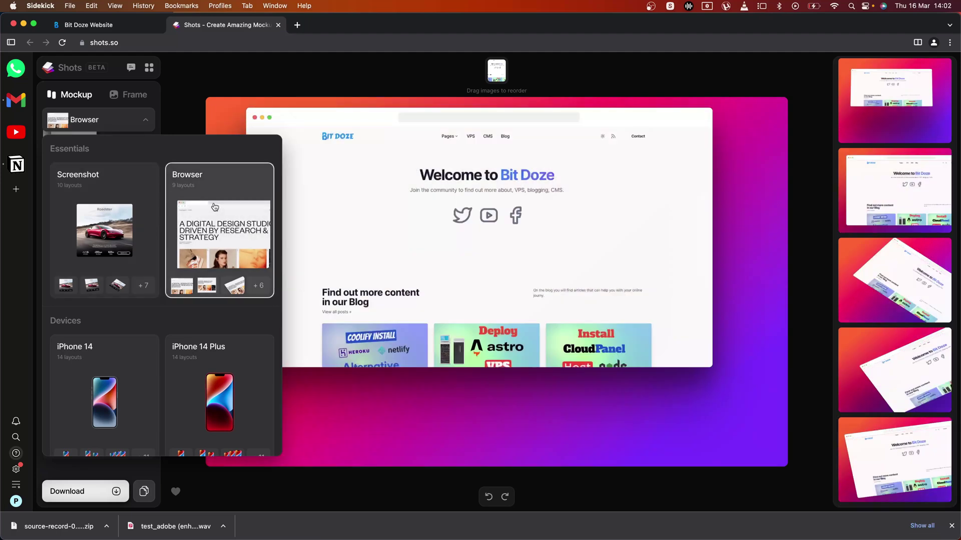
left_click(275, 118)
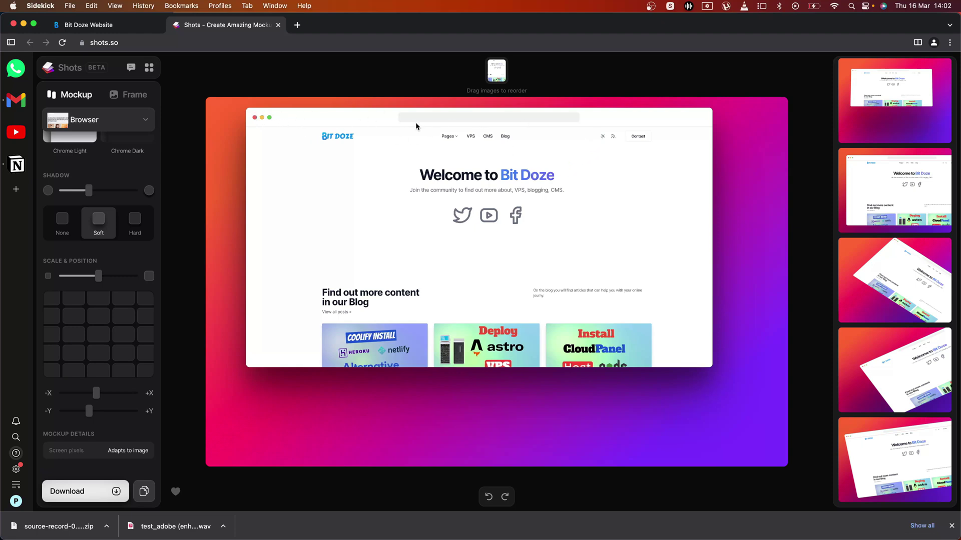
scroll(134, 185, "up", 4)
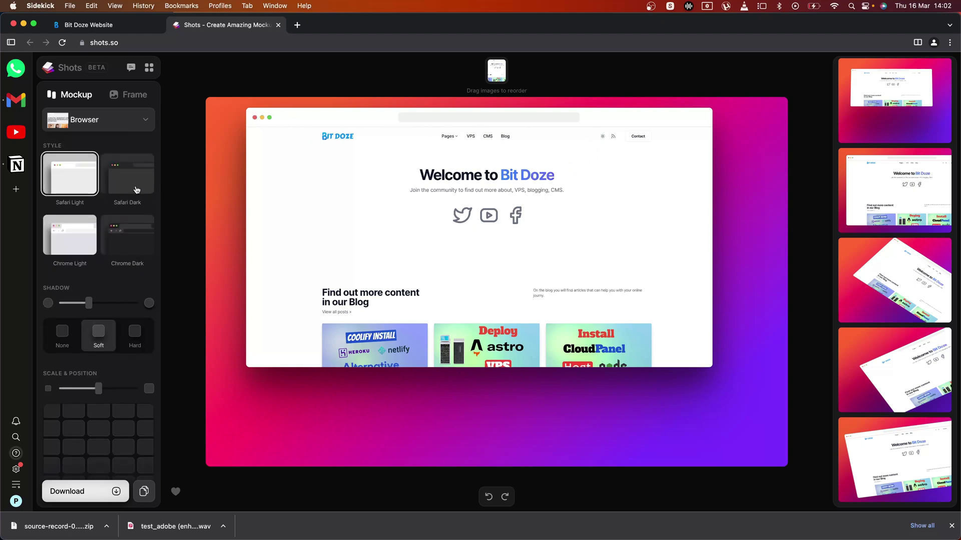
left_click(135, 189)
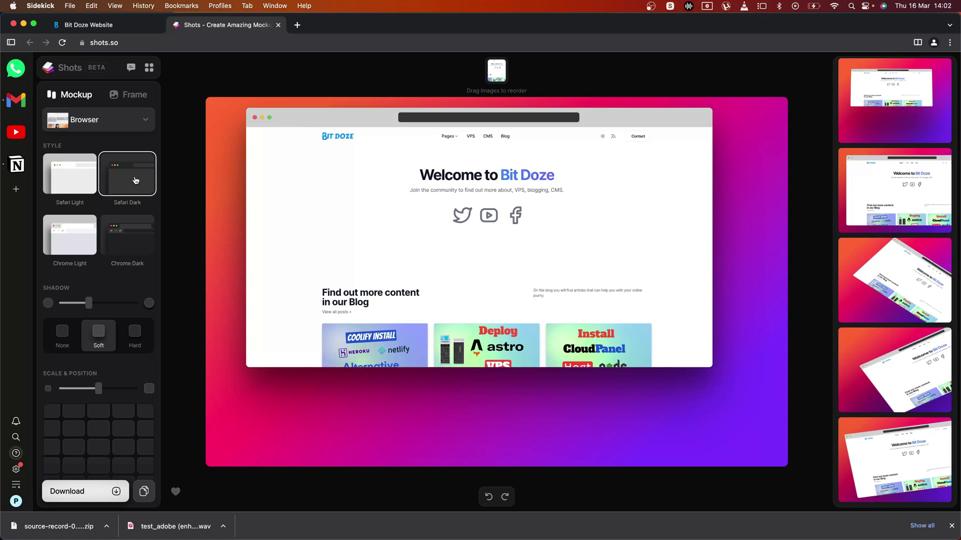
left_click(86, 231)
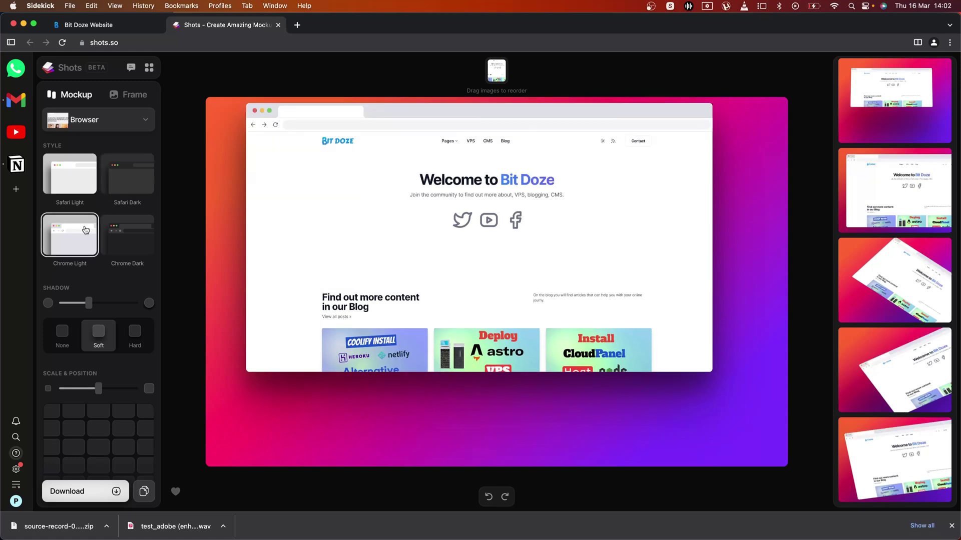
left_click(127, 235)
Strengthen the shadow, try Hard, and return to a Soft shadow
left_click_drag(90, 306, 100, 306)
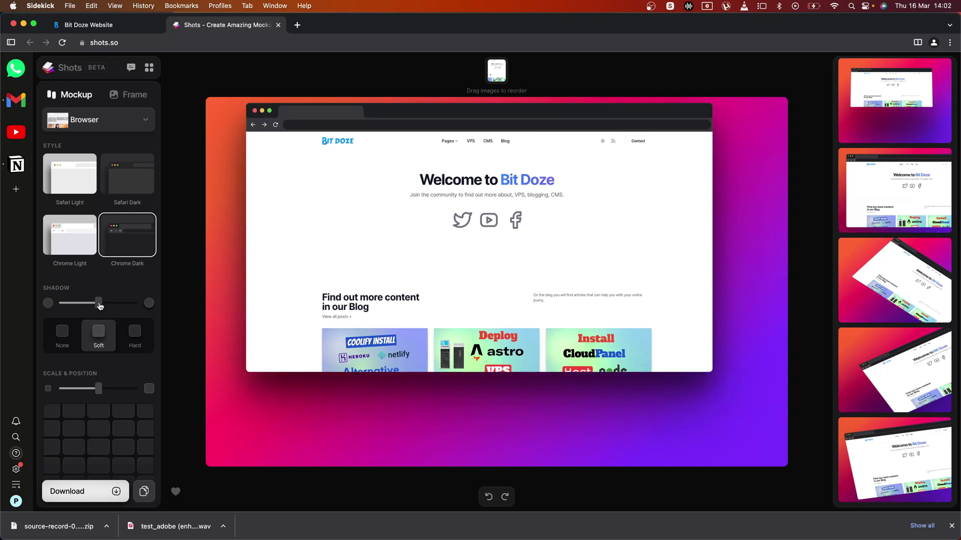
left_click(137, 343)
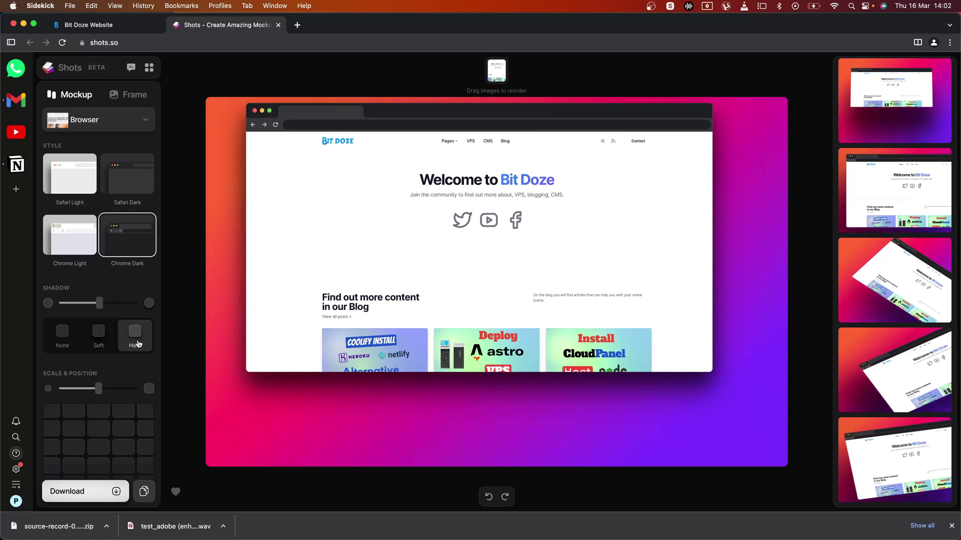
left_click(100, 337)
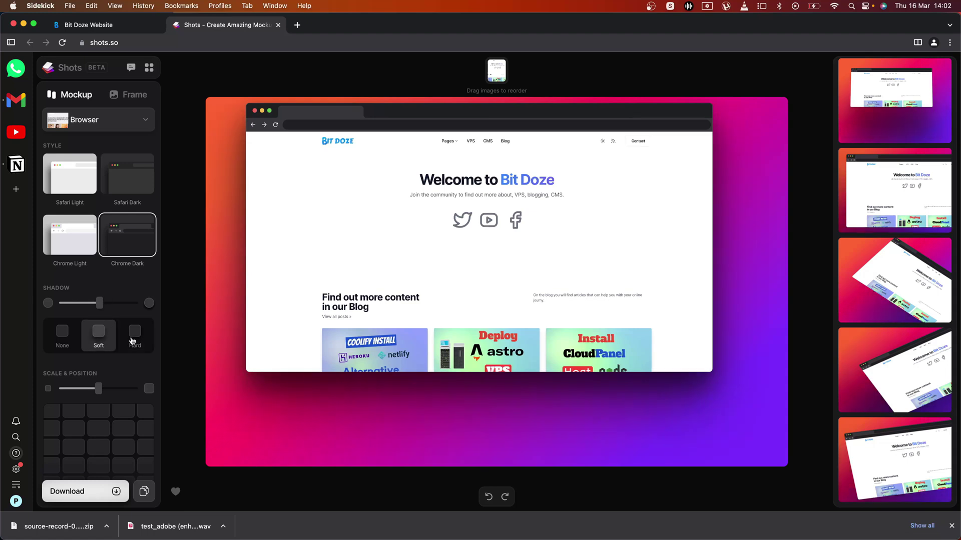
Scale the mockup down slightly with the Scale slider
scroll(134, 344, "down", 3)
scroll(135, 351, "down", 2)
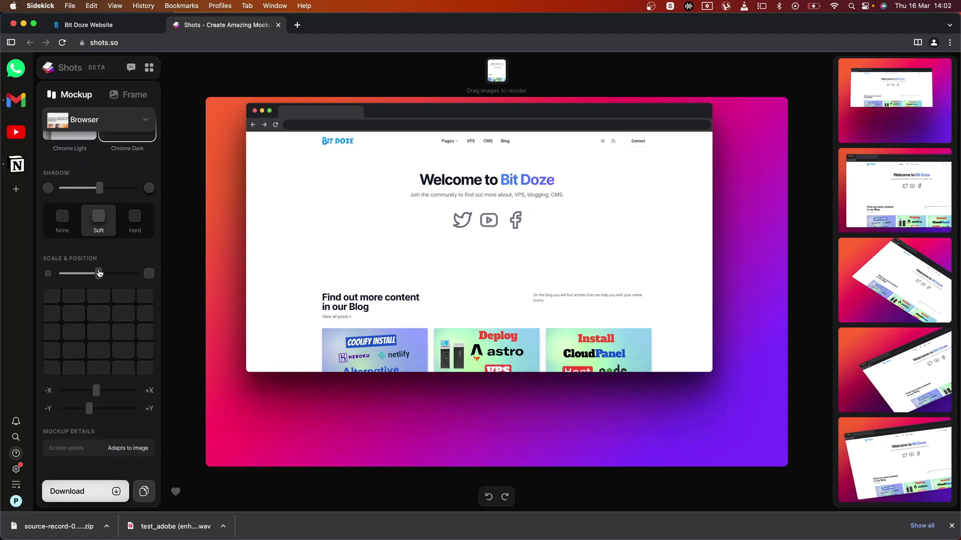
left_click_drag(98, 273, 98, 276)
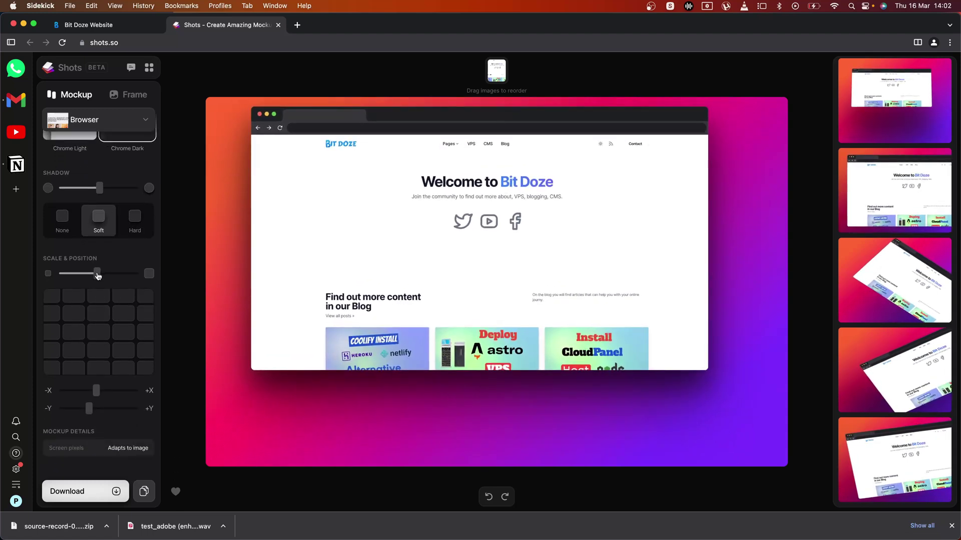
scroll(113, 127, "up", 1)
Try an iPhone 14 mockup with the three-phone layout, then return to a single centred phone
left_click(118, 123)
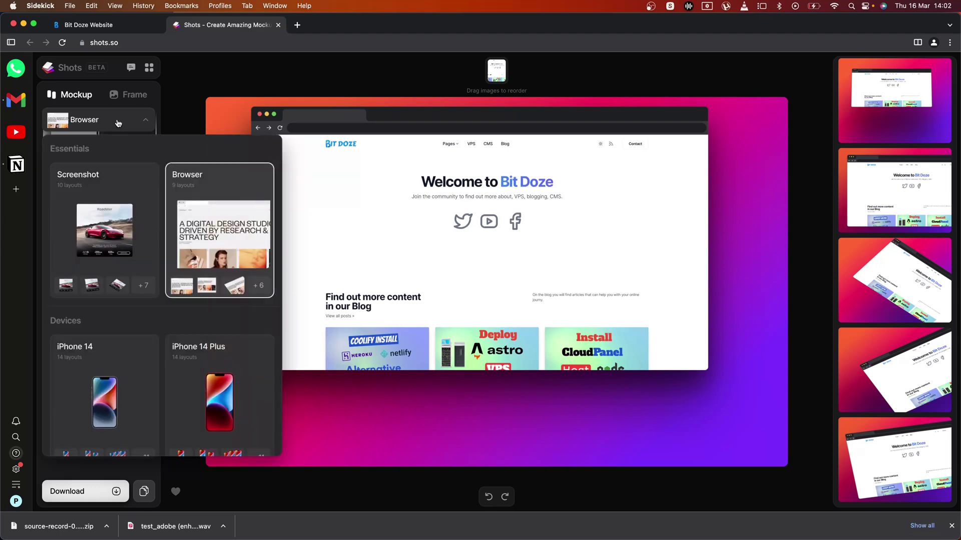
scroll(105, 341, "down", 1)
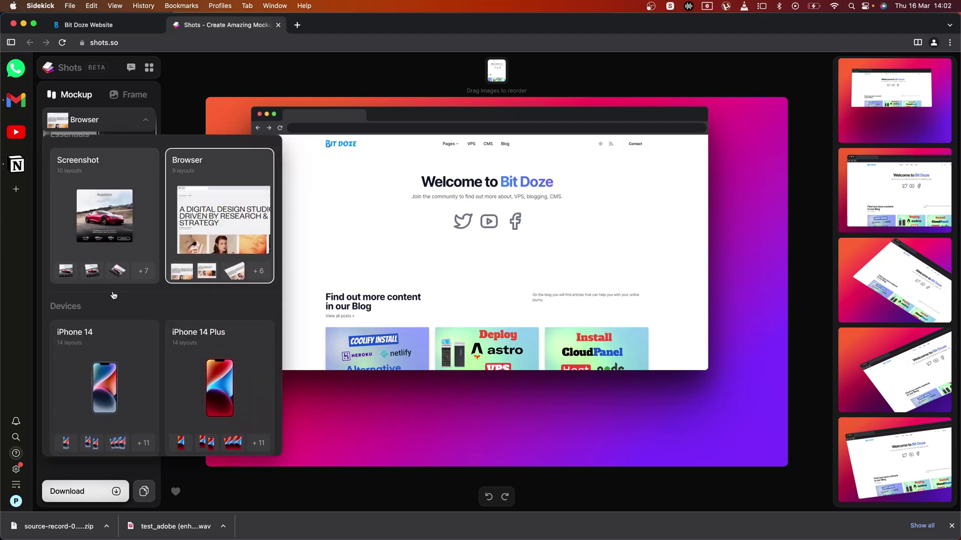
left_click(103, 370)
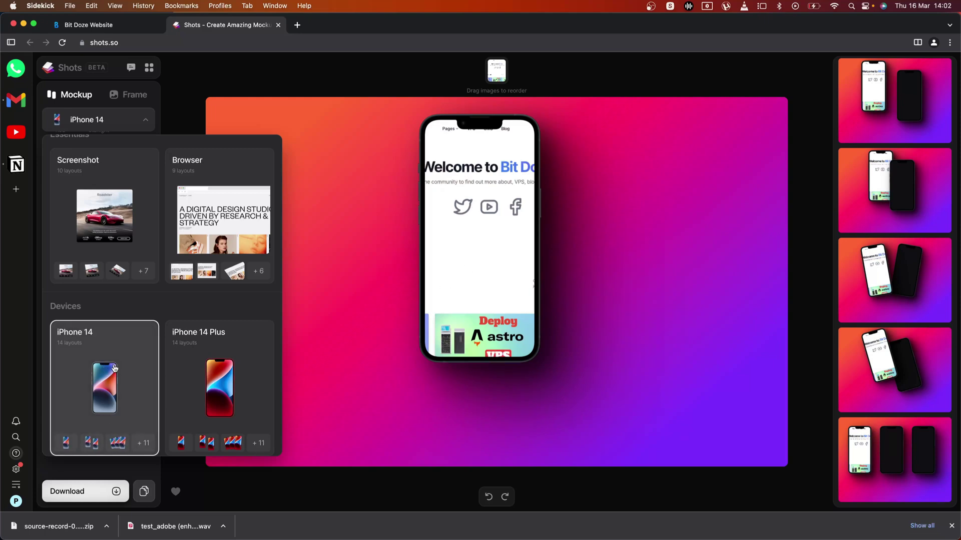
scroll(115, 371, "down", 2)
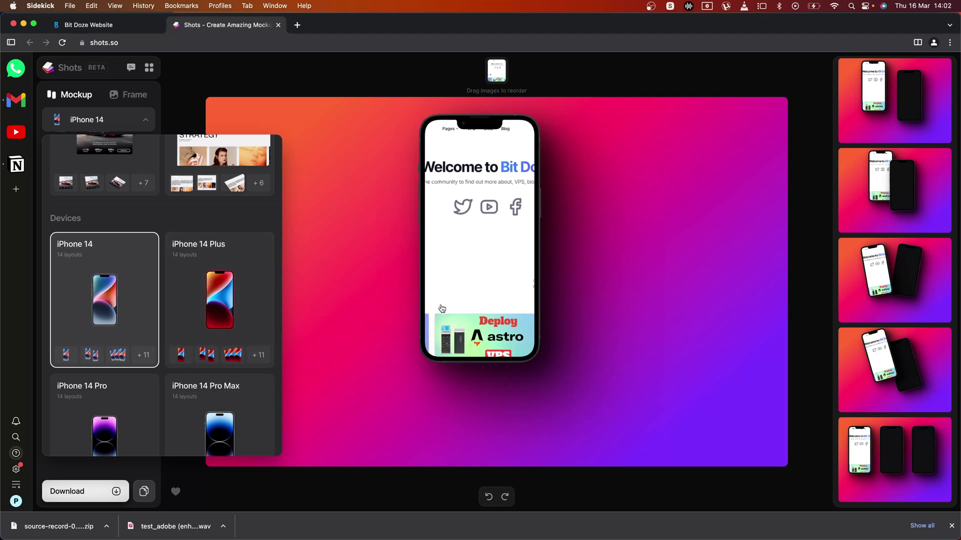
left_click(896, 457)
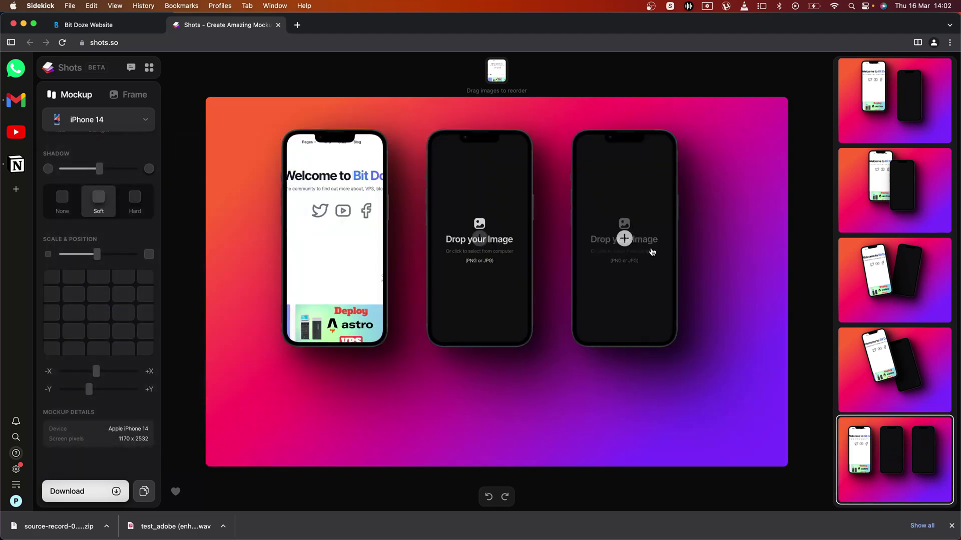
scroll(902, 364, "up", 5)
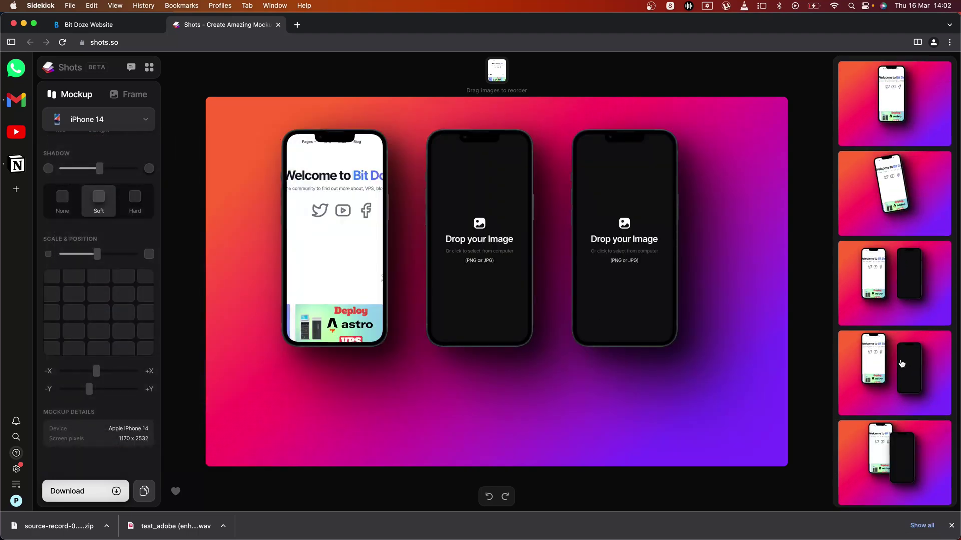
left_click(890, 124)
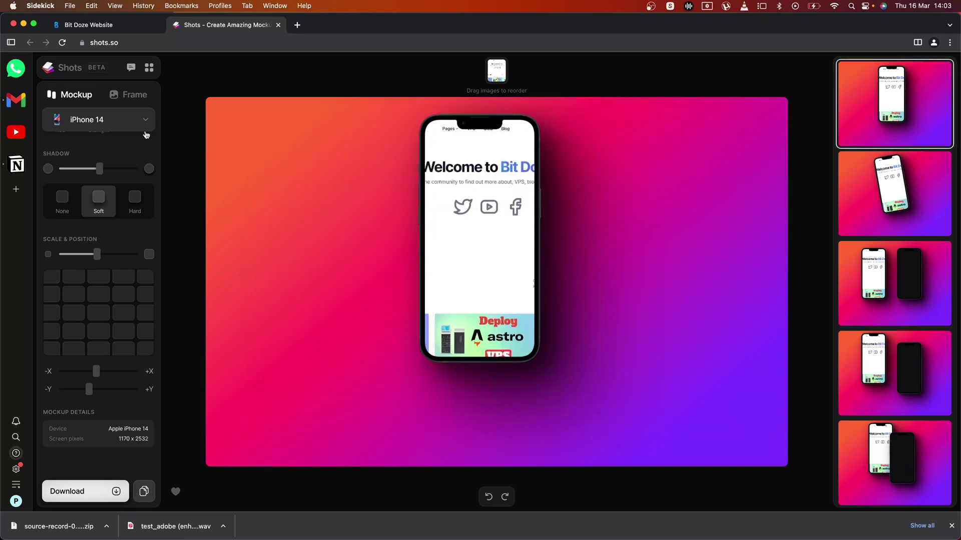
Preview iPad Pro 13, Macbook Air M2, iMac 24, Apple Watch Ultra, Simple Phone and Simple Desktop mockups
left_click(136, 126)
scroll(150, 296, "down", 5)
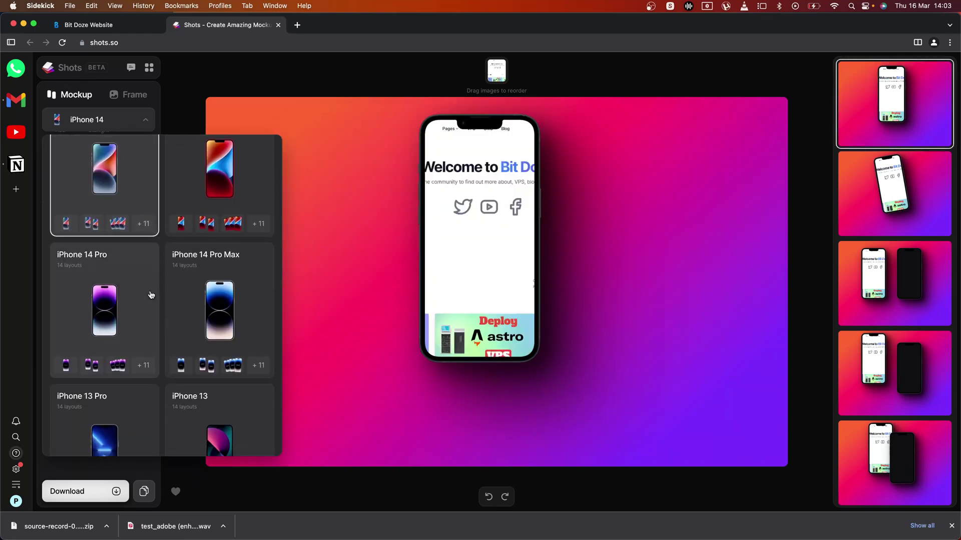
scroll(151, 295, "down", 3)
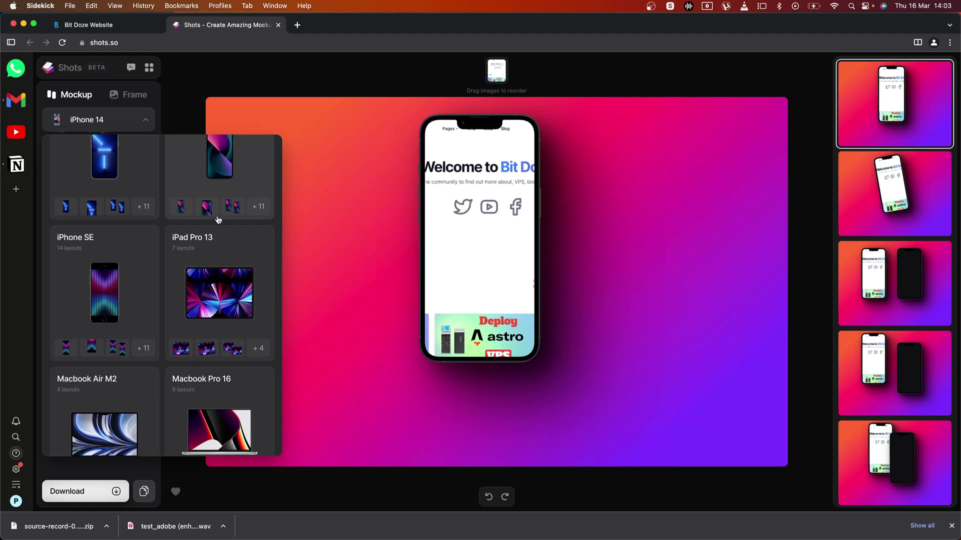
left_click(227, 290)
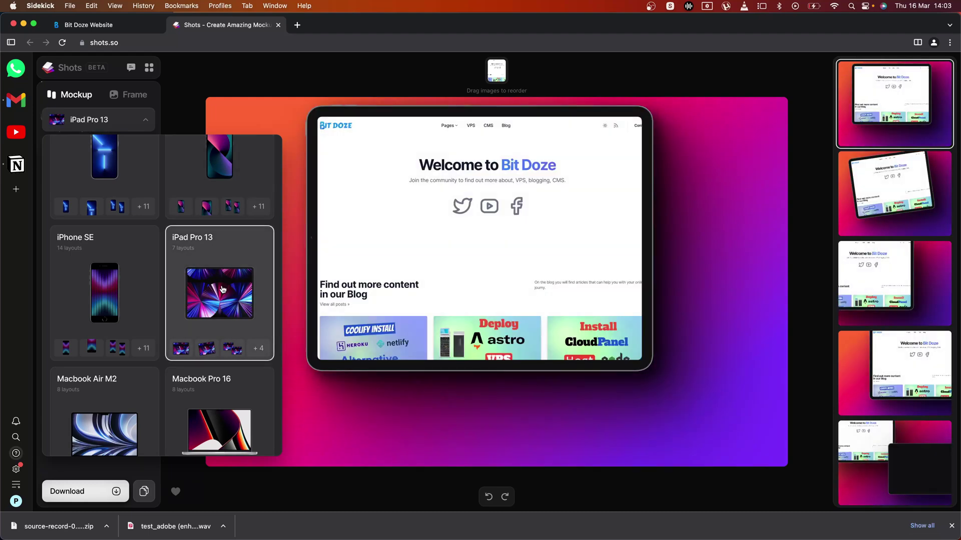
scroll(131, 298, "down", 4)
left_click(108, 257)
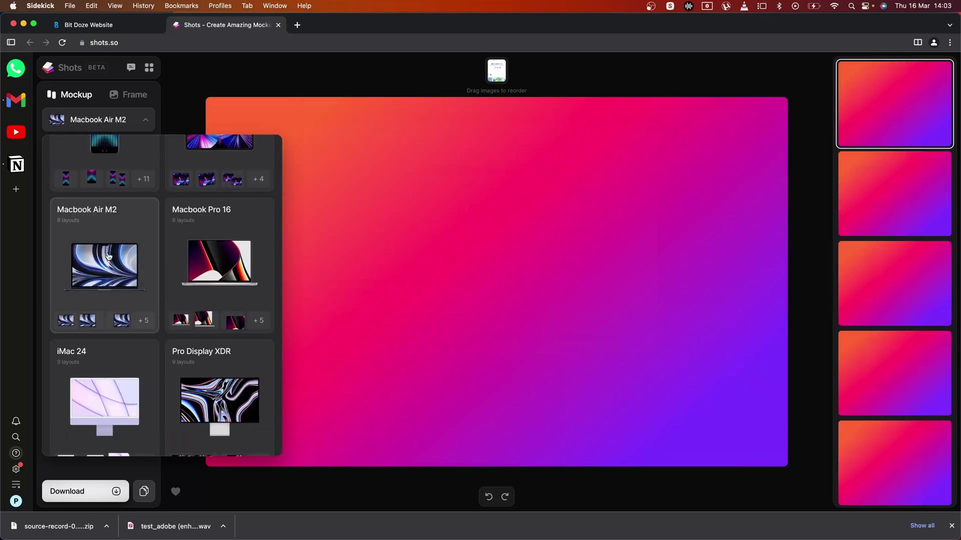
scroll(165, 290, "down", 2)
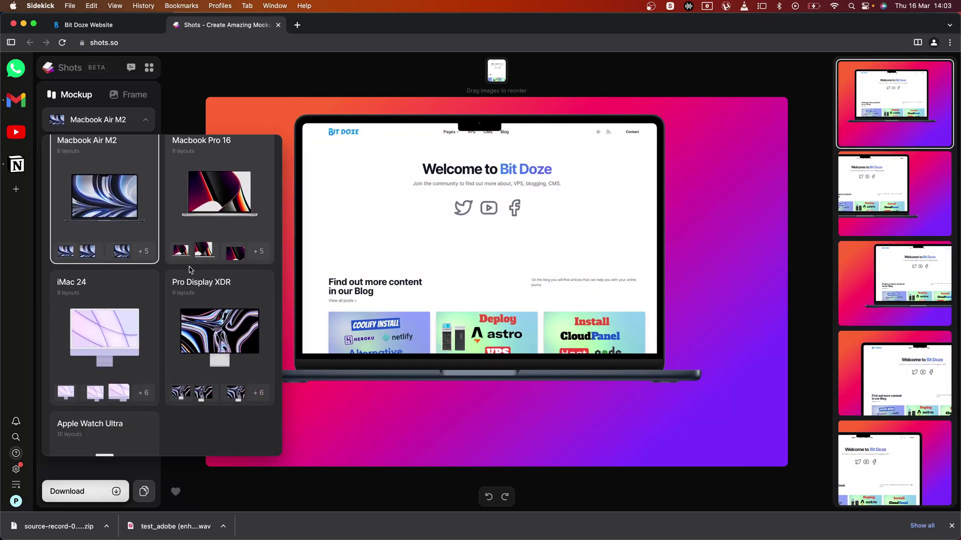
left_click(121, 313)
scroll(121, 315, "down", 4)
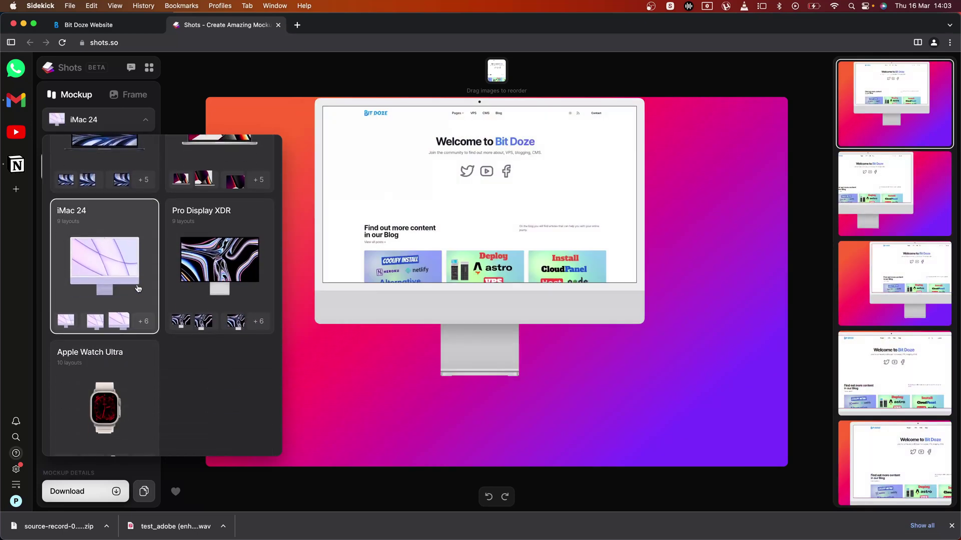
left_click(117, 321)
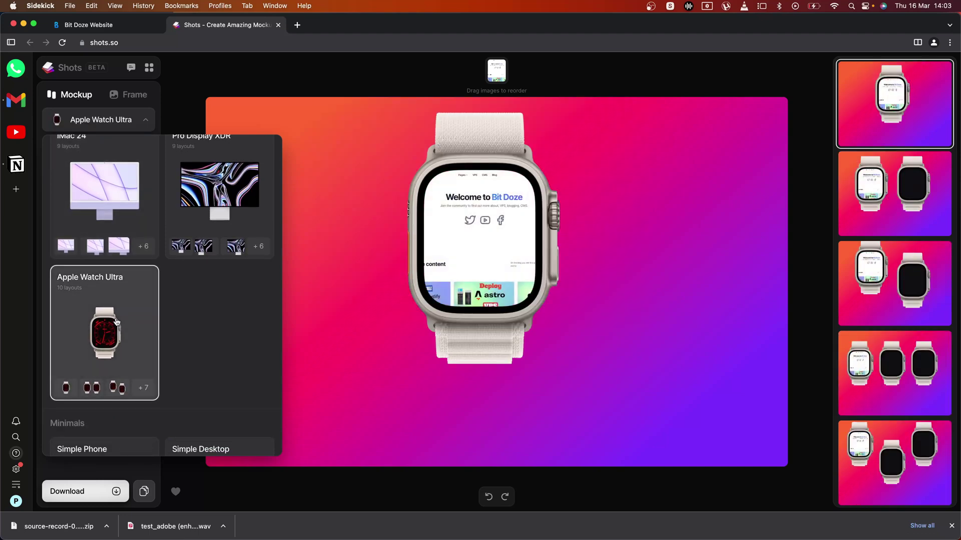
scroll(114, 317, "down", 3)
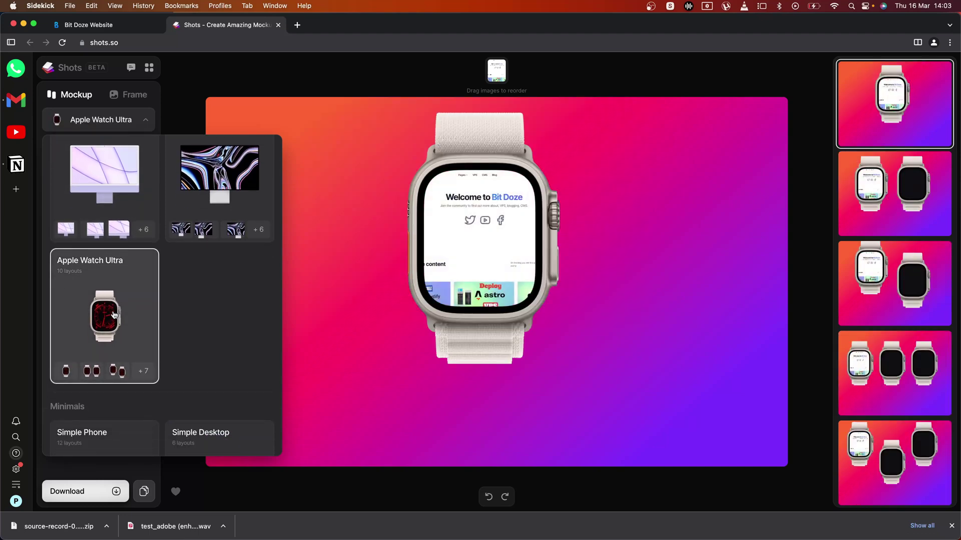
left_click(122, 364)
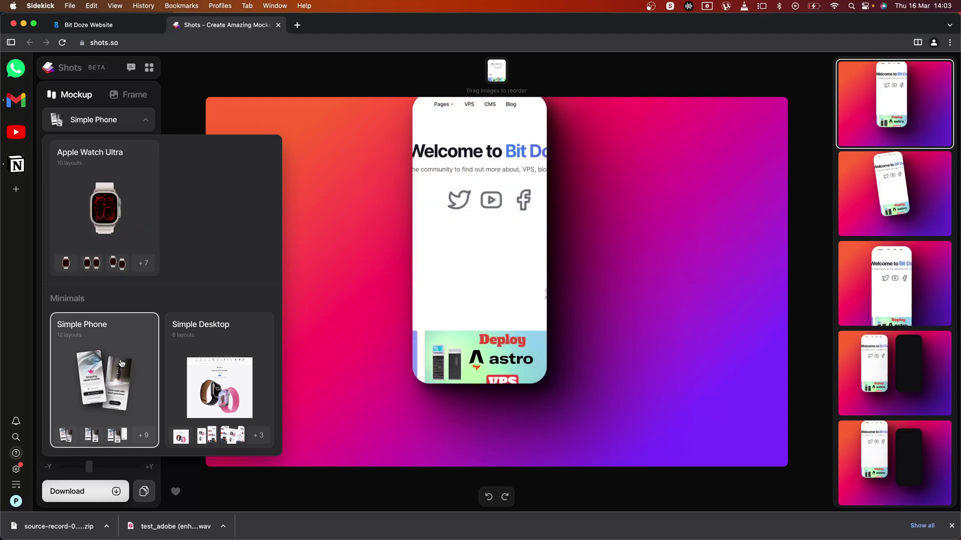
left_click(211, 356)
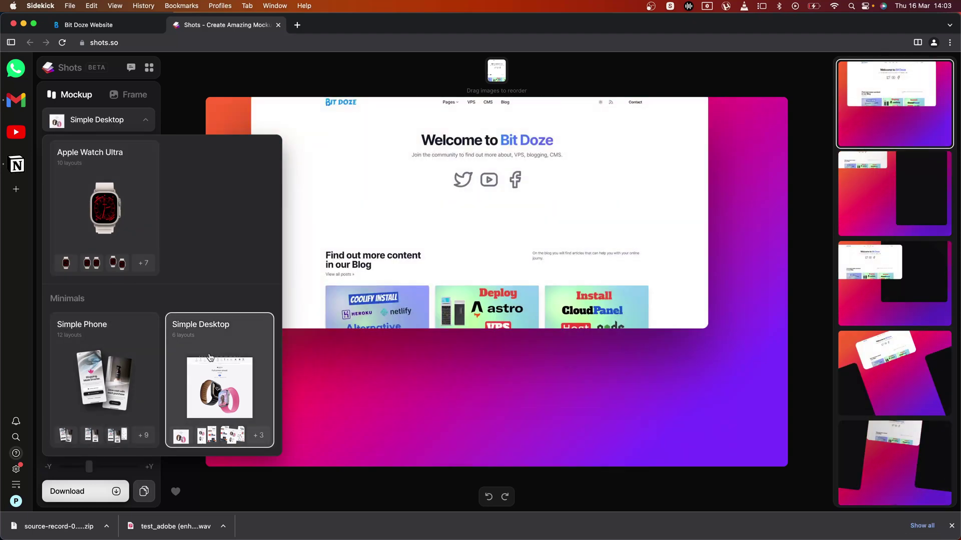
Choose the plain Screenshot mockup and apply the second, tilted layout preset
scroll(160, 190, "up", 10)
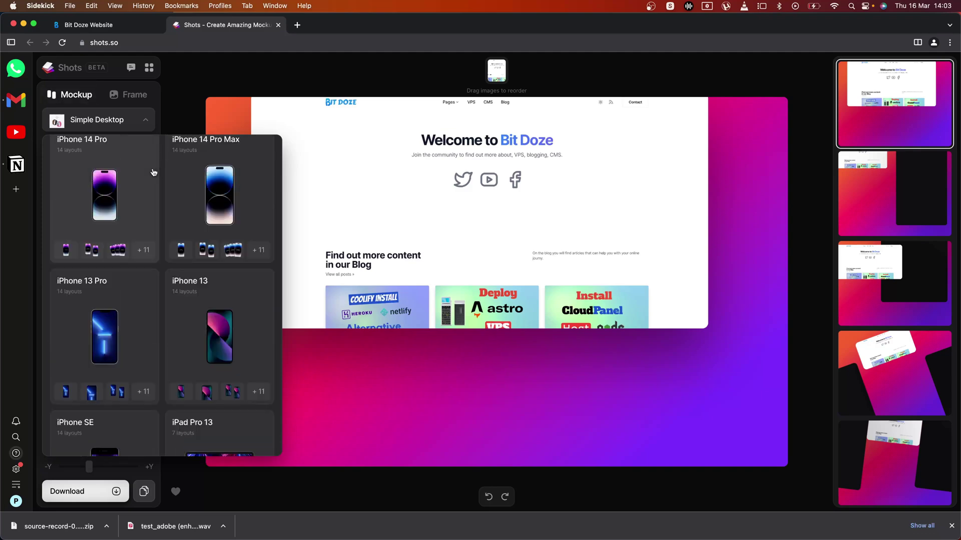
scroll(150, 173, "up", 5)
left_click(125, 170)
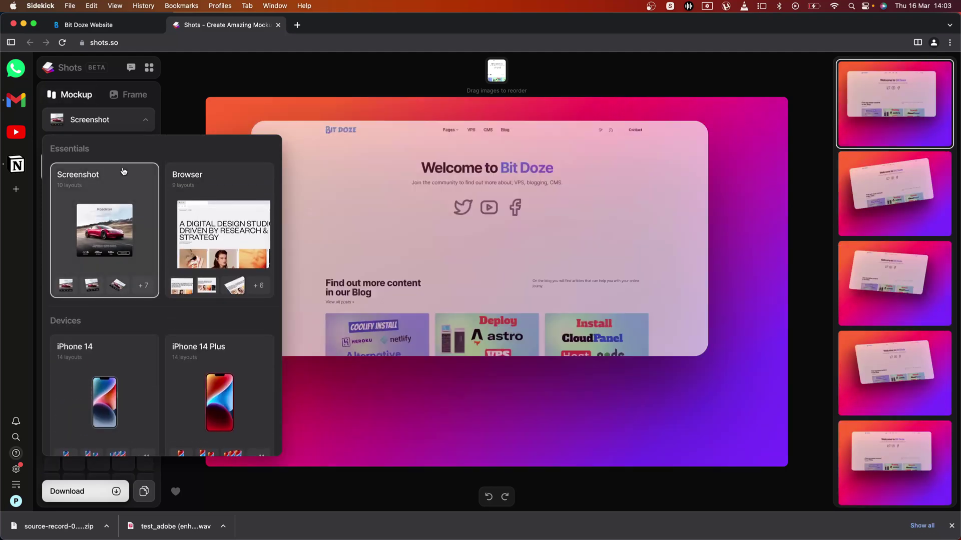
left_click(887, 225)
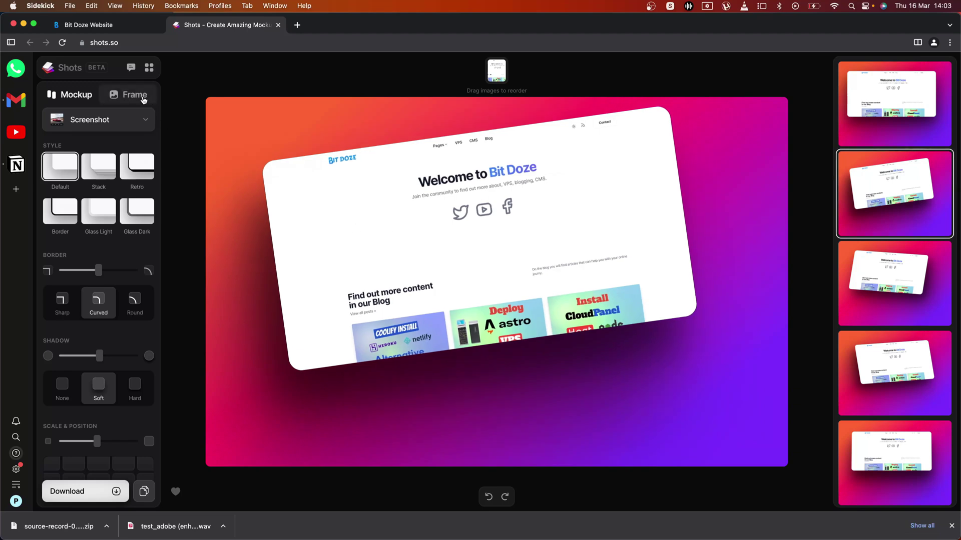
left_click(127, 99)
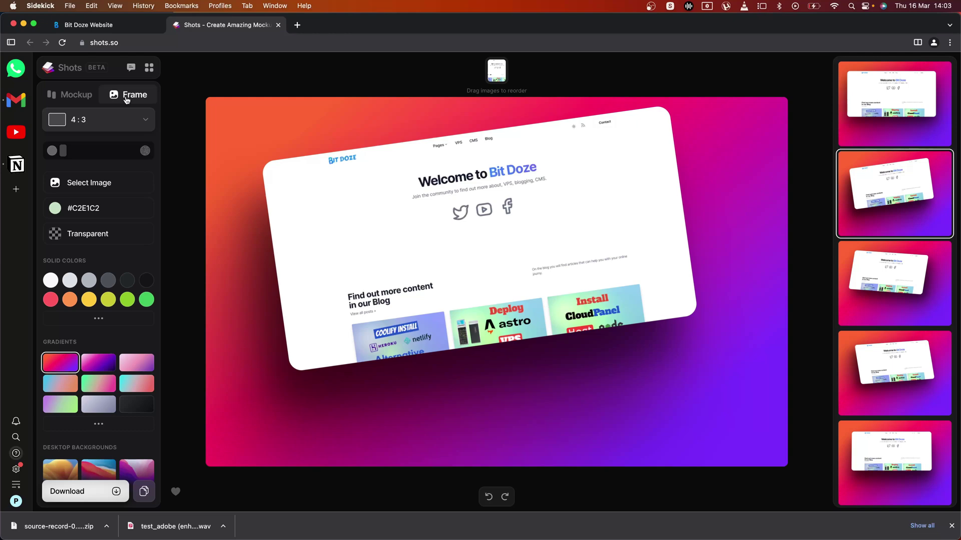
left_click(143, 120)
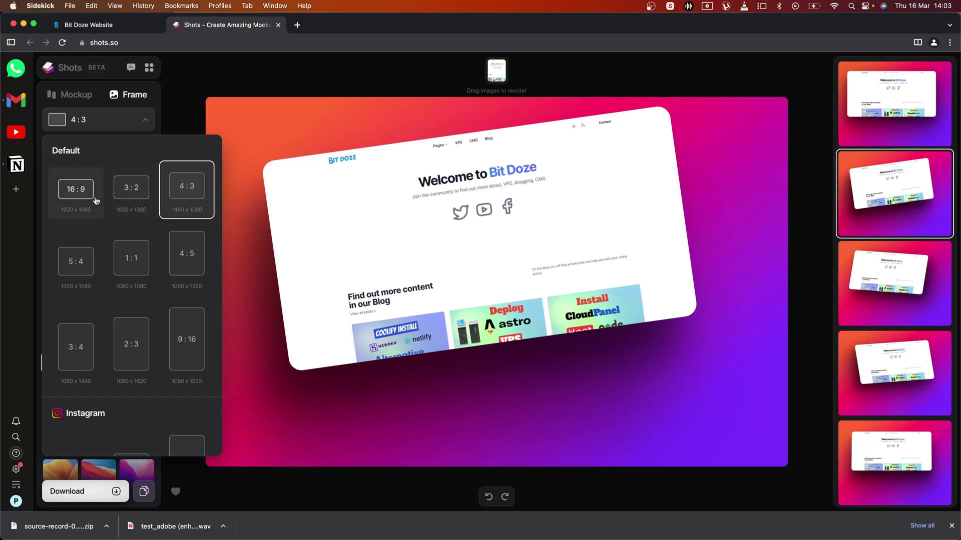
left_click(79, 199)
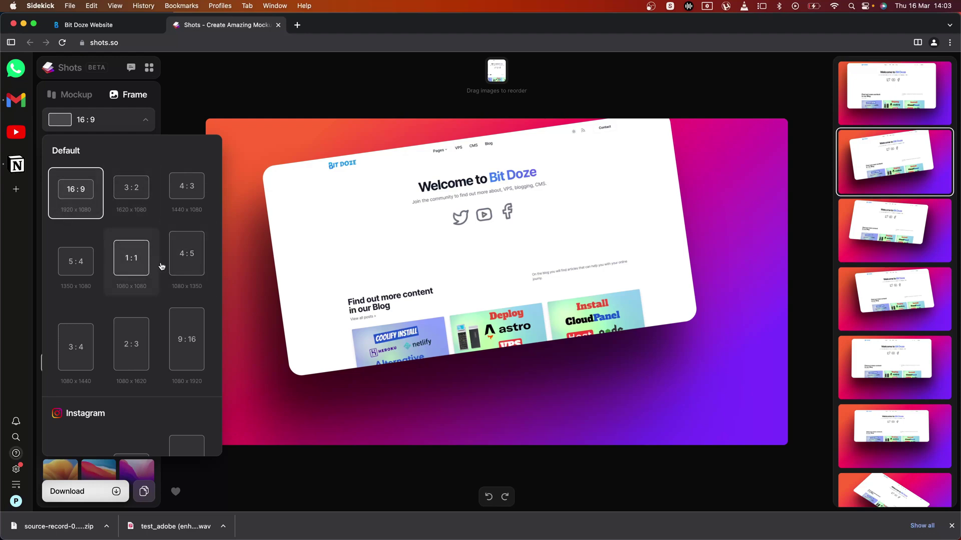
left_click(184, 329)
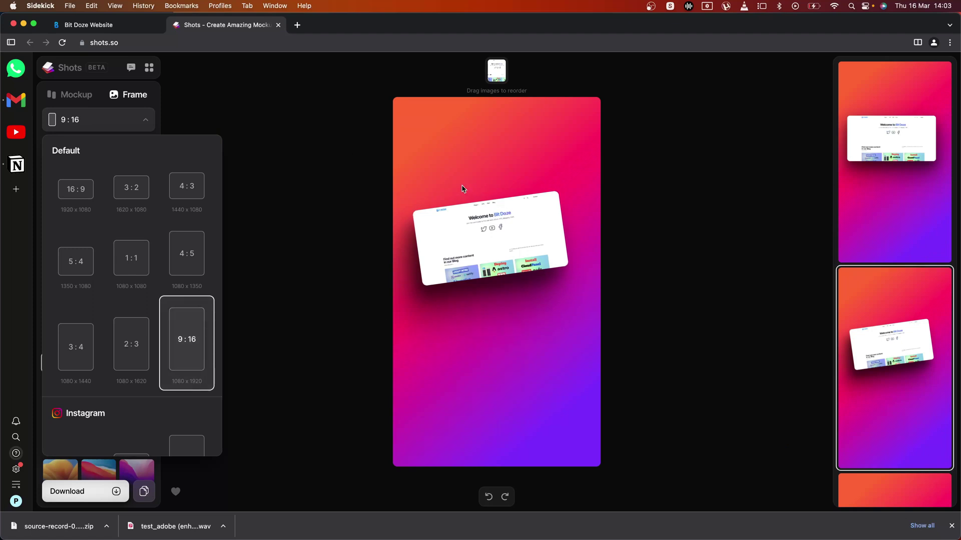
scroll(180, 253, "down", 3)
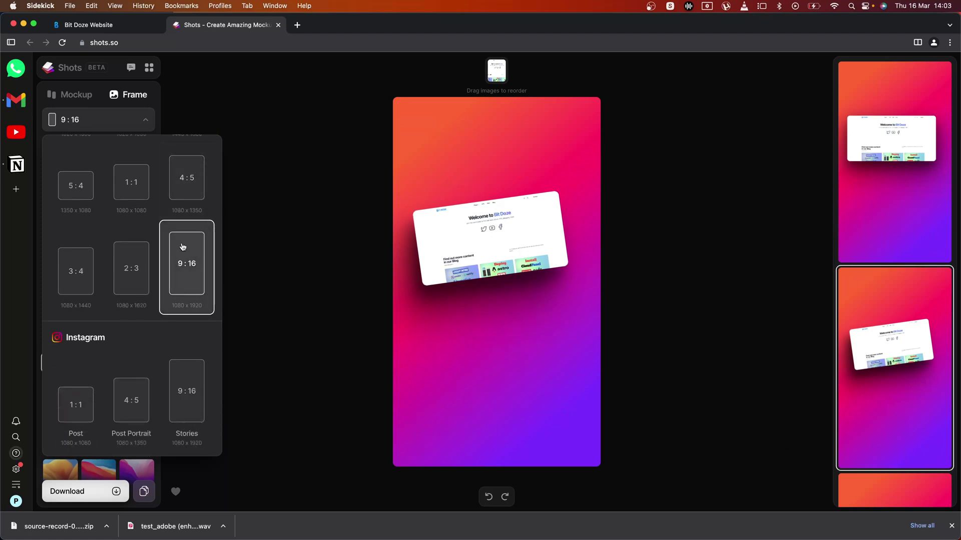
scroll(182, 246, "down", 3)
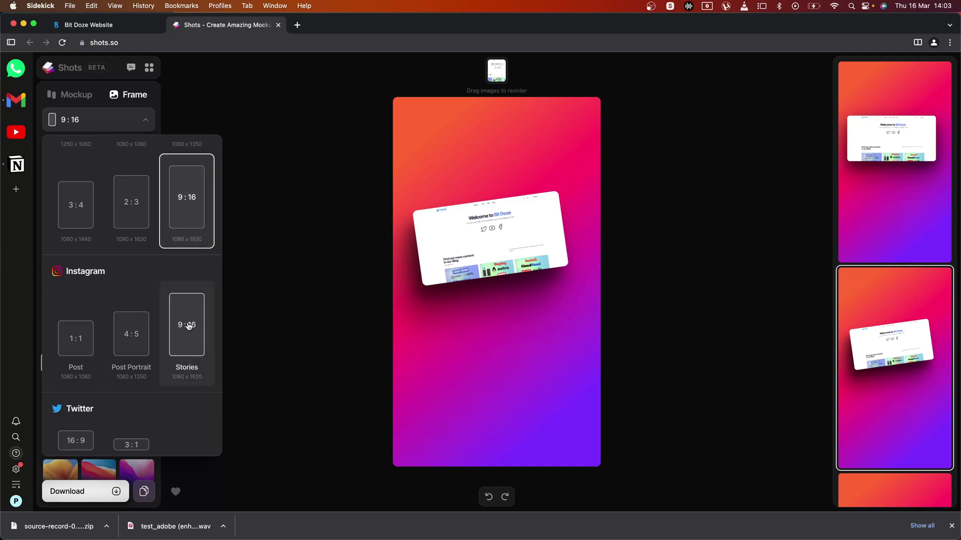
scroll(188, 326, "down", 1)
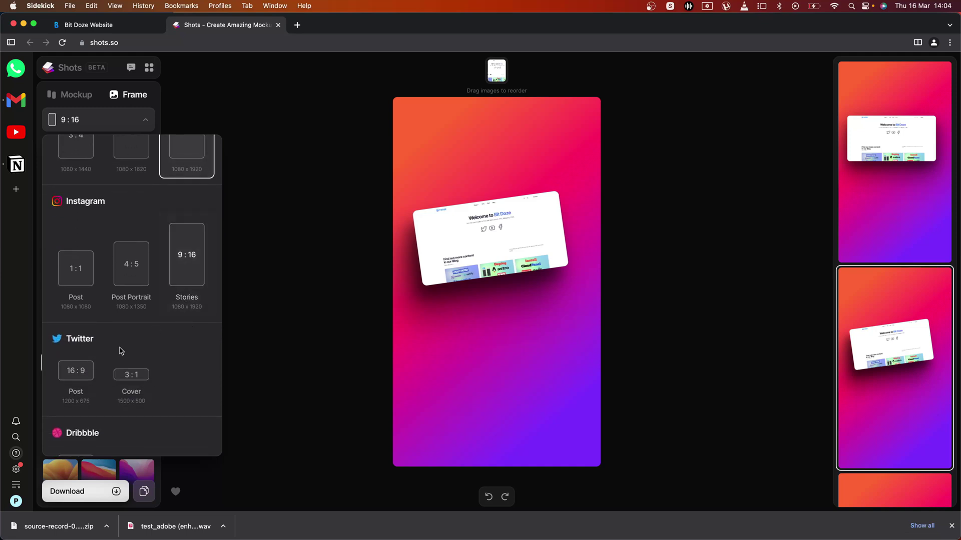
left_click(84, 375)
scroll(86, 378, "down", 3)
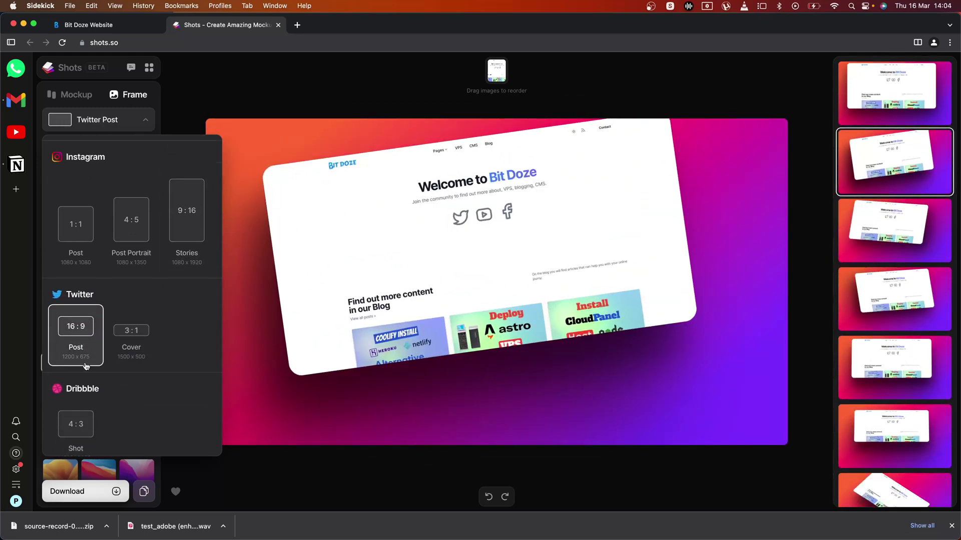
left_click(73, 373)
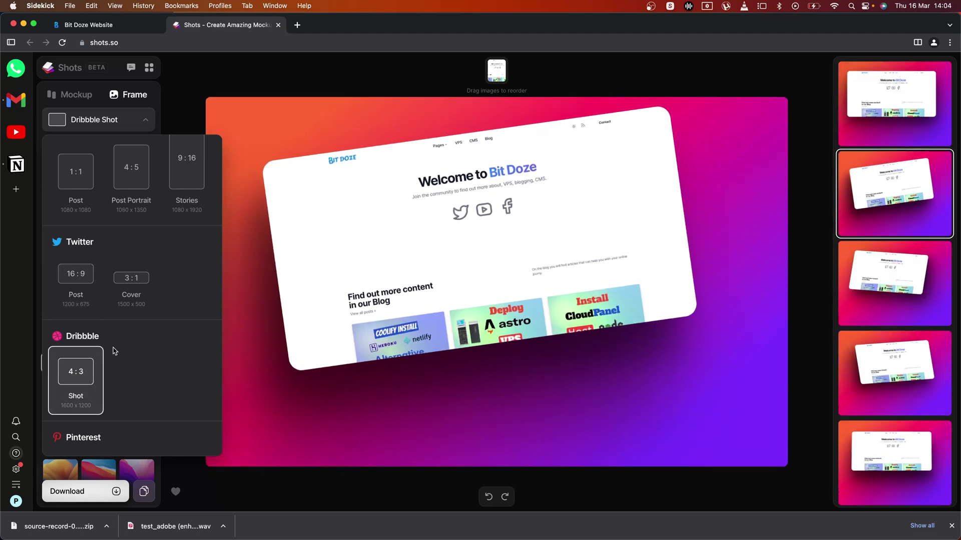
scroll(115, 351, "down", 3)
left_click(106, 353)
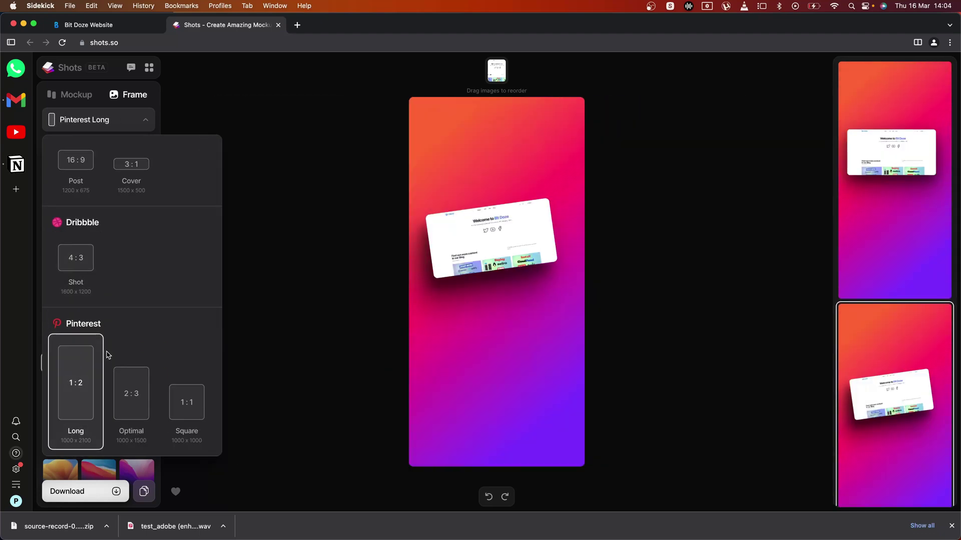
scroll(106, 352, "up", 10)
left_click(75, 187)
left_click(160, 101)
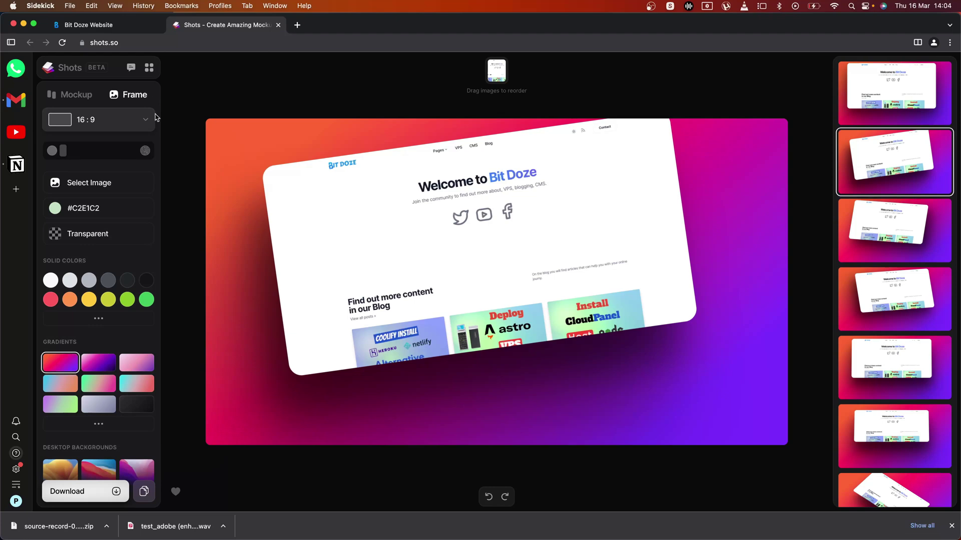
left_click_drag(64, 151, 133, 152)
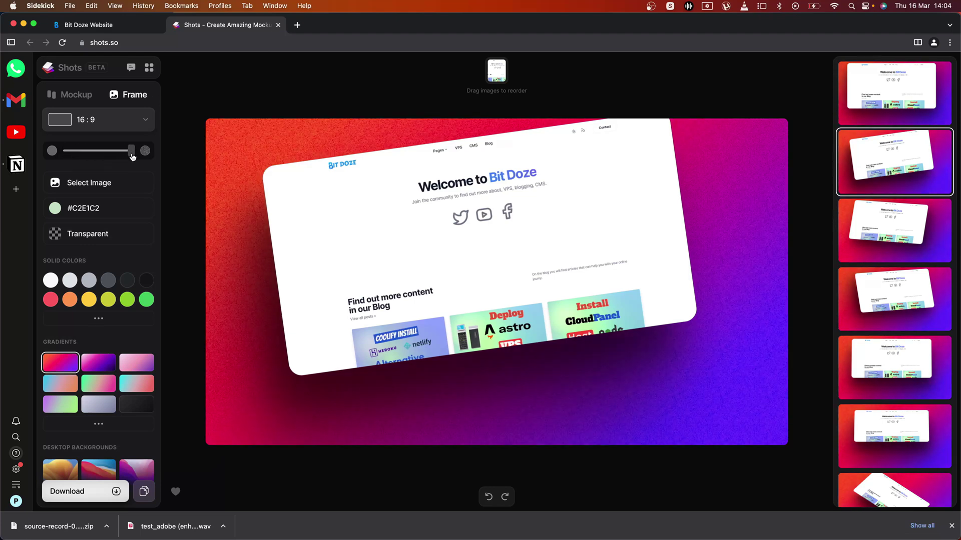
left_click(62, 152)
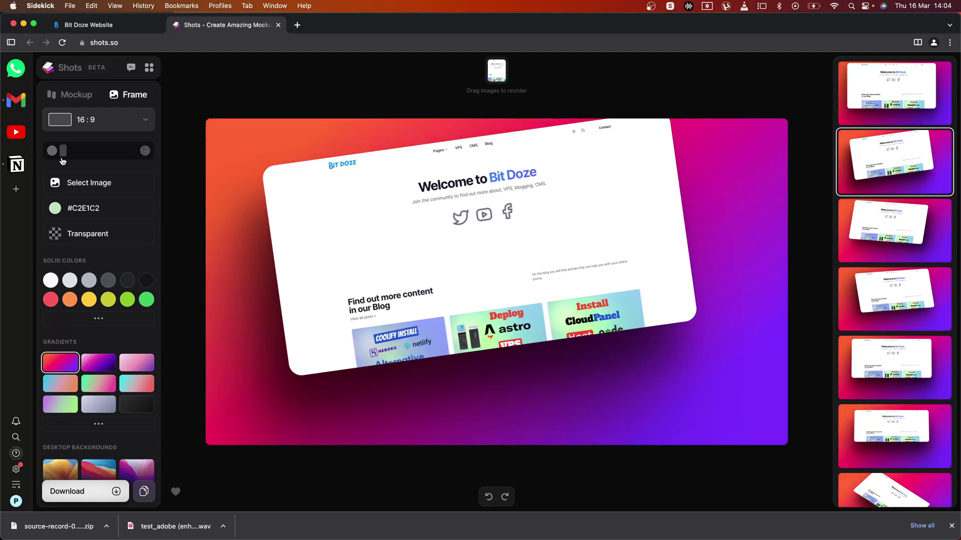
left_click(94, 181)
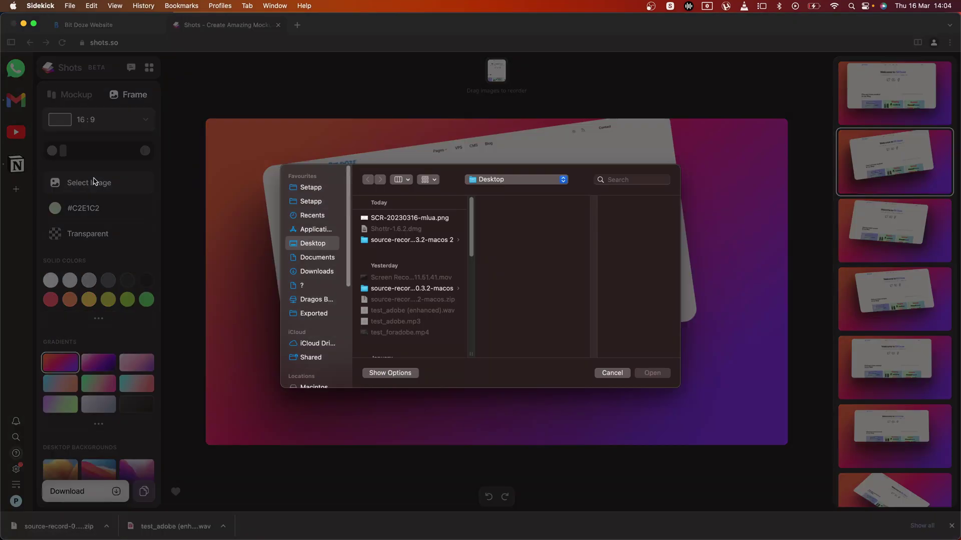
left_click(612, 372)
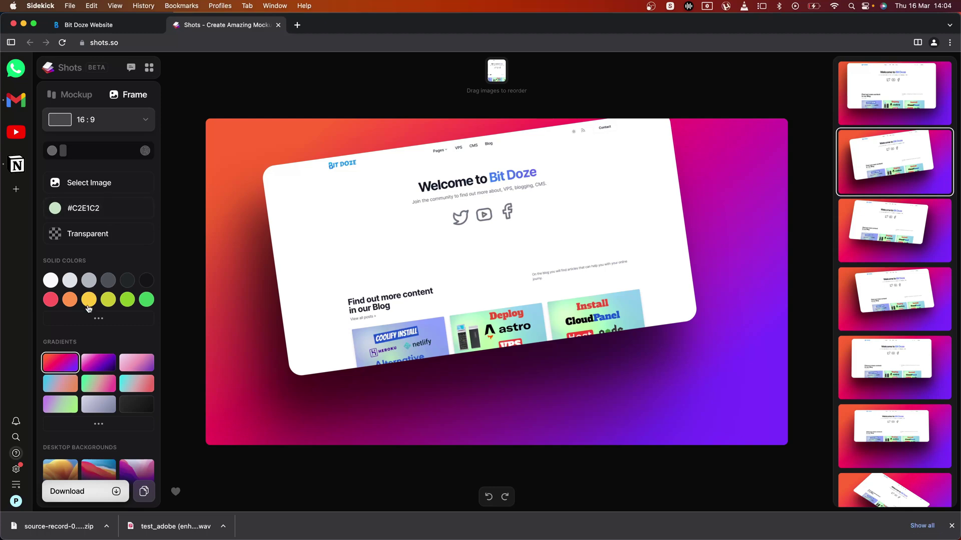
Try a solid yellow-green background, then blue and lime-green gradients
scroll(110, 275, "down", 1)
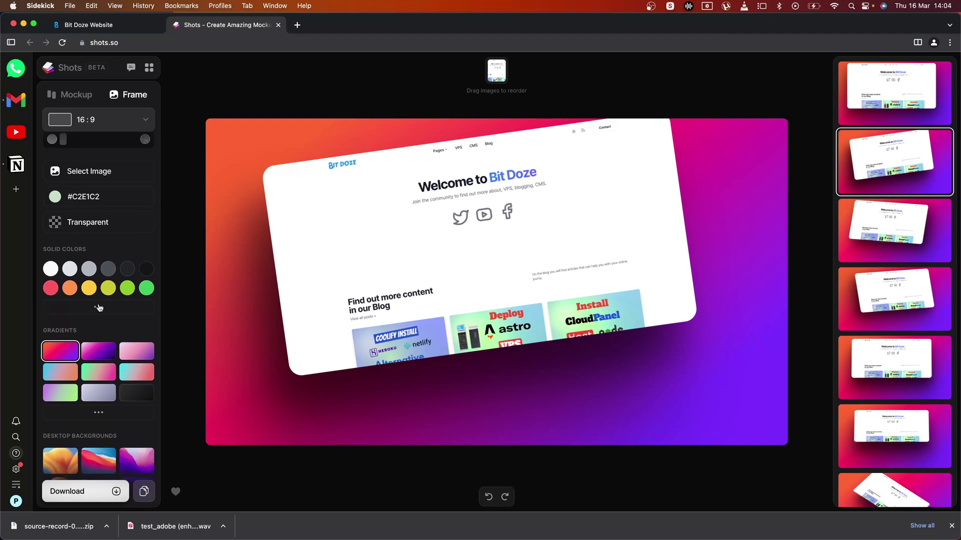
left_click(108, 288)
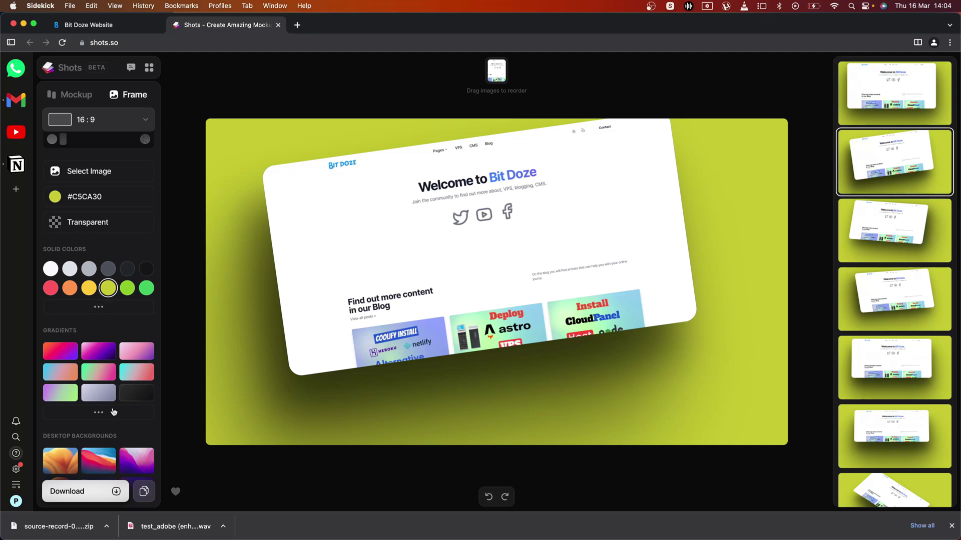
left_click(99, 413)
scroll(112, 333, "down", 3)
left_click(111, 332)
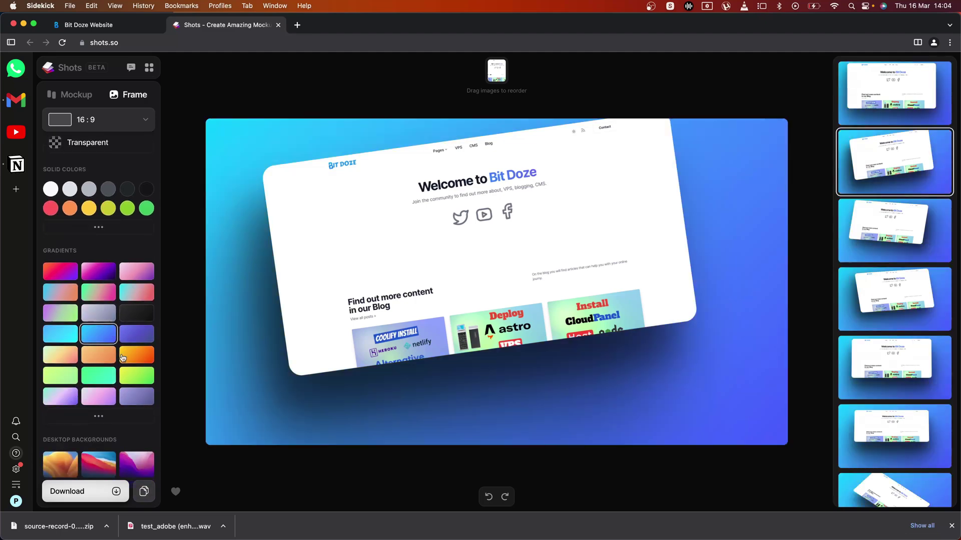
left_click(134, 375)
Expand Desktop Backgrounds and try the orange blurred and blue-red-orange wallpapers
scroll(88, 314, "down", 3)
scroll(90, 315, "down", 1)
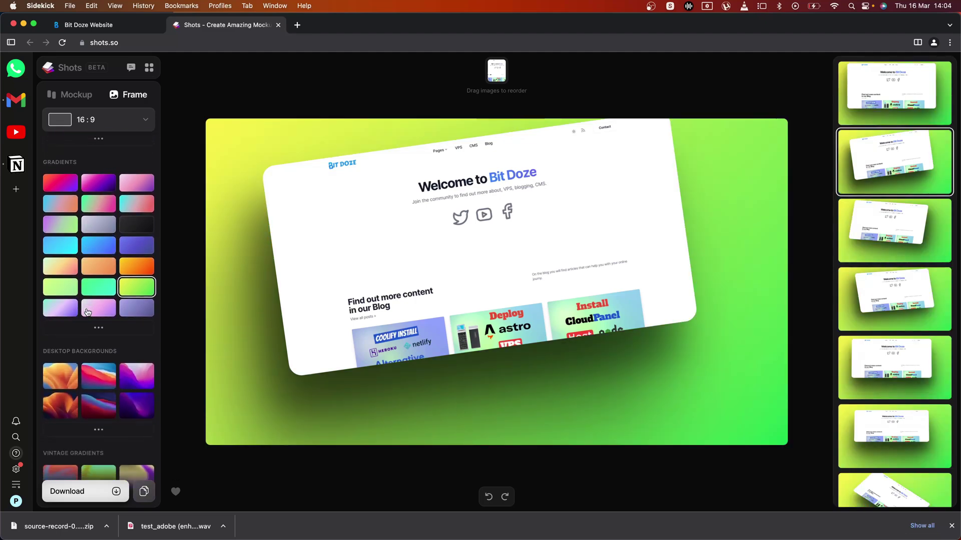
left_click(99, 430)
scroll(100, 332, "down", 4)
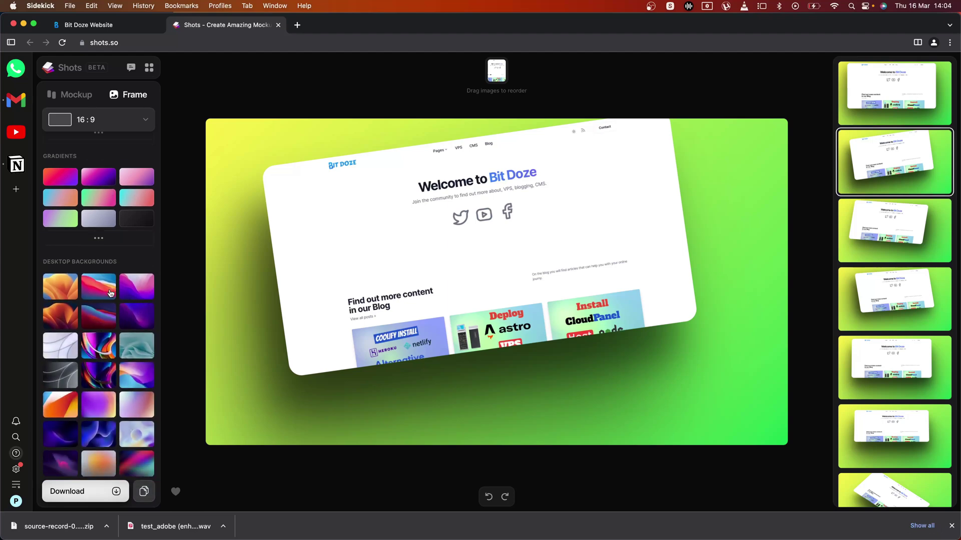
left_click(99, 380)
left_click(99, 201)
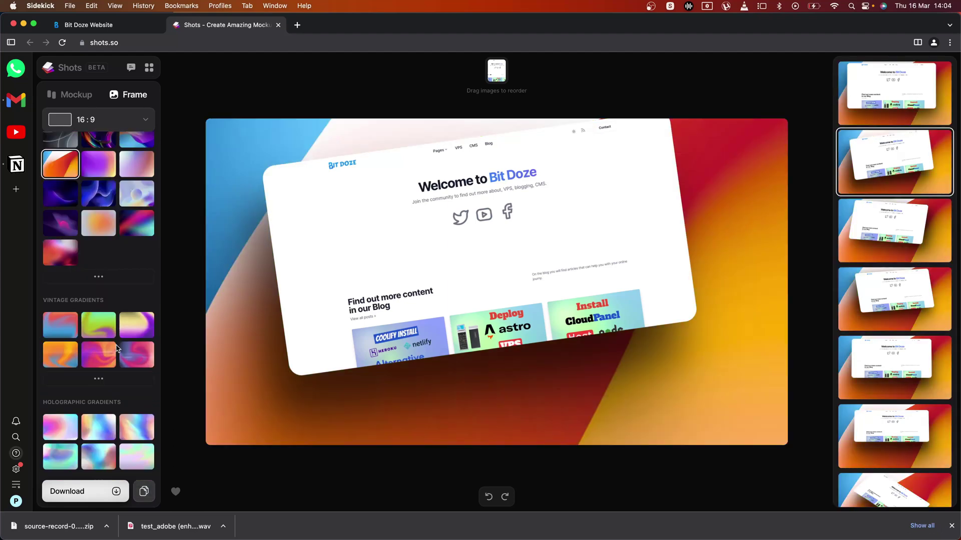
Expand the Abstract backgrounds and browse the extra wallpaper options
scroll(103, 385, "down", 10)
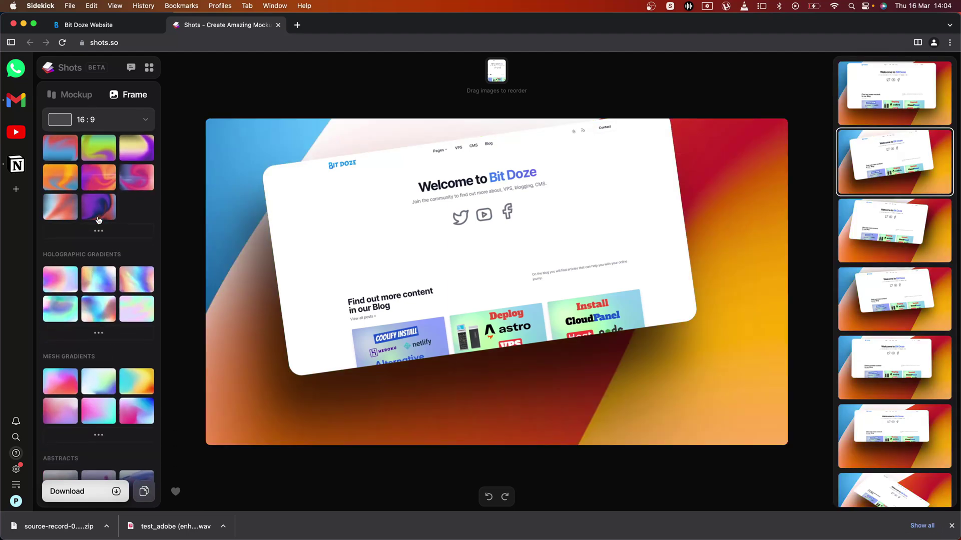
scroll(98, 300, "down", 4)
scroll(112, 275, "down", 1)
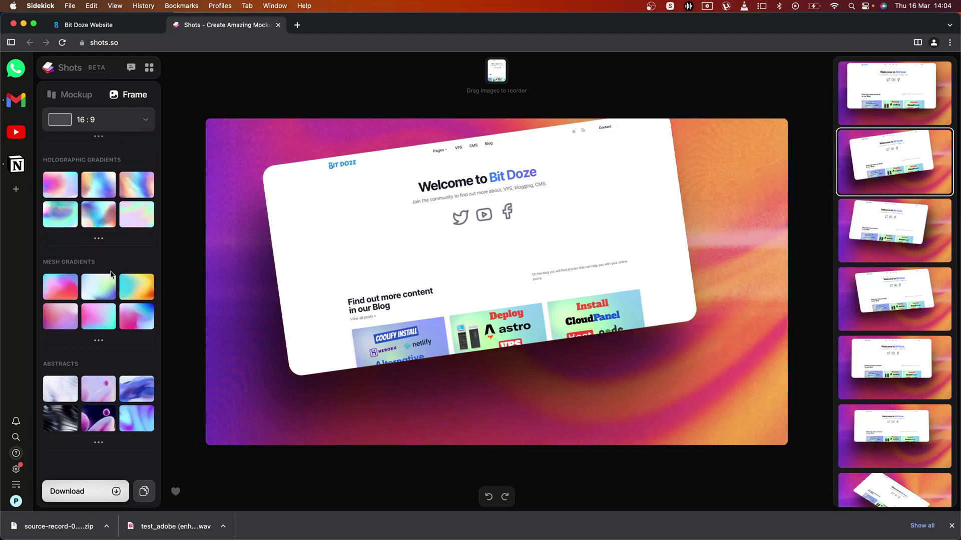
left_click(112, 441)
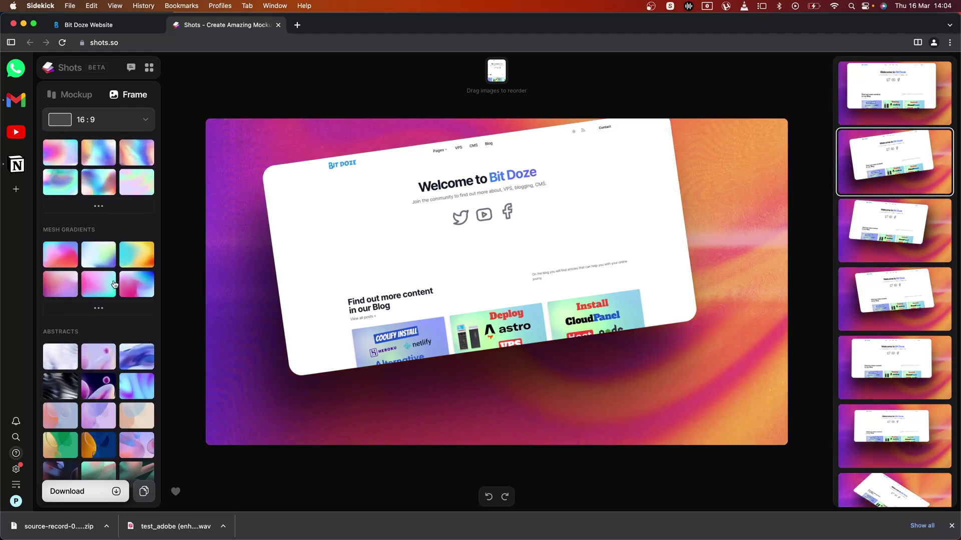
scroll(115, 282, "down", 6)
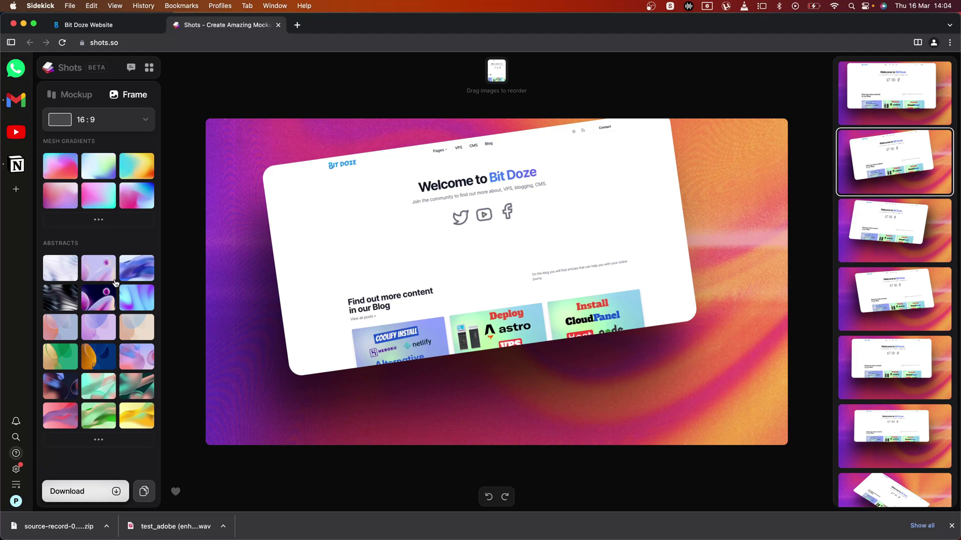
scroll(115, 282, "up", 10)
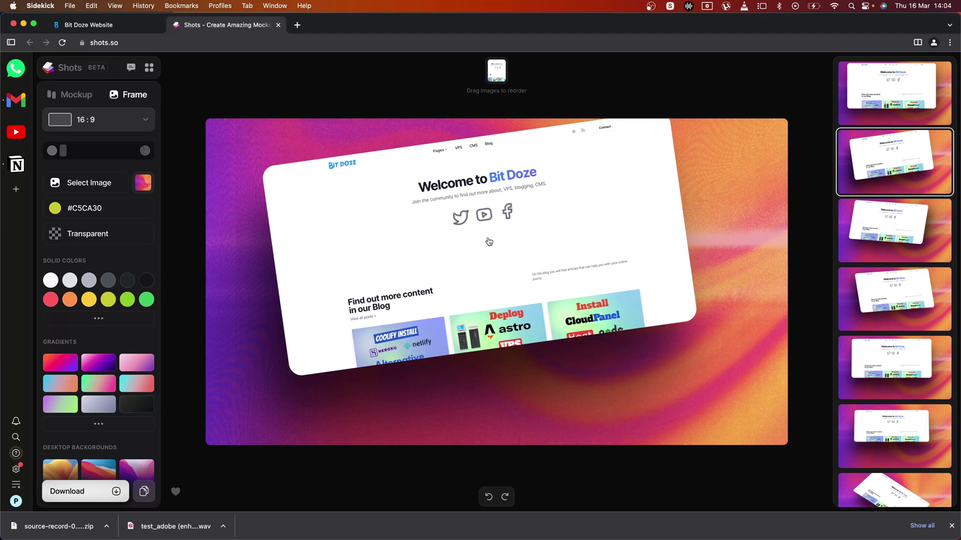
Apply the fourth layout preset for a gentler, more centred tilt of the screenshot
left_click(881, 297)
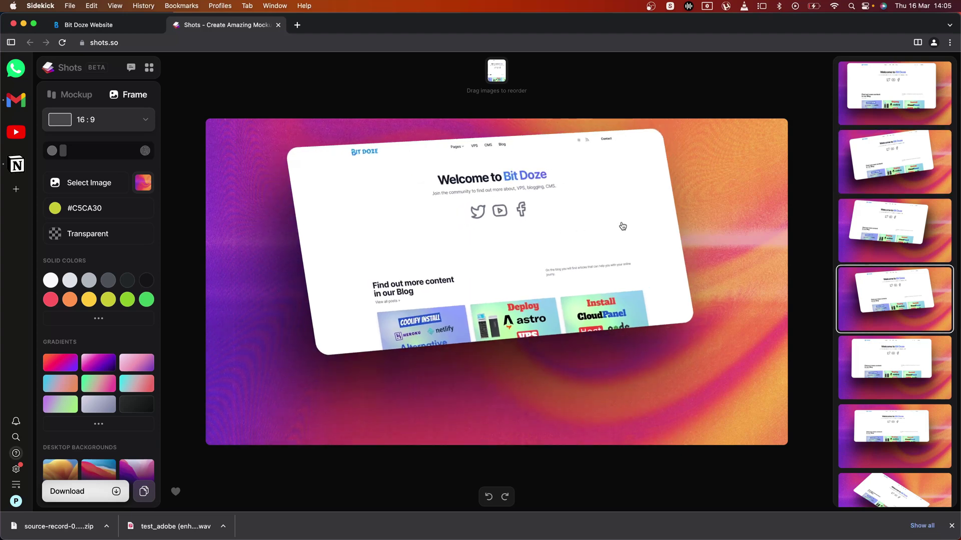